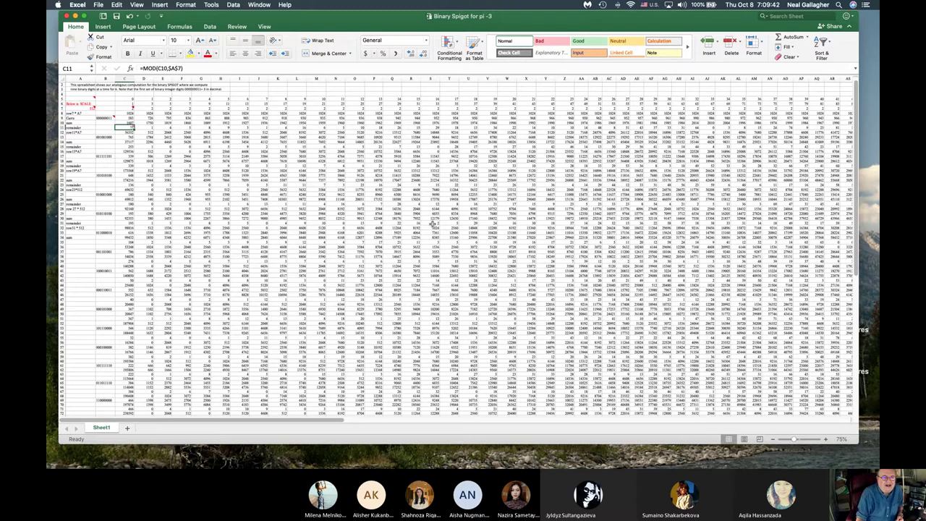
Survey the full extent of the binary spigot table across its rows and columns
scroll(432, 225, "down", 10)
scroll(431, 225, "right", 10)
scroll(431, 224, "up", 5)
scroll(431, 224, "right", 10)
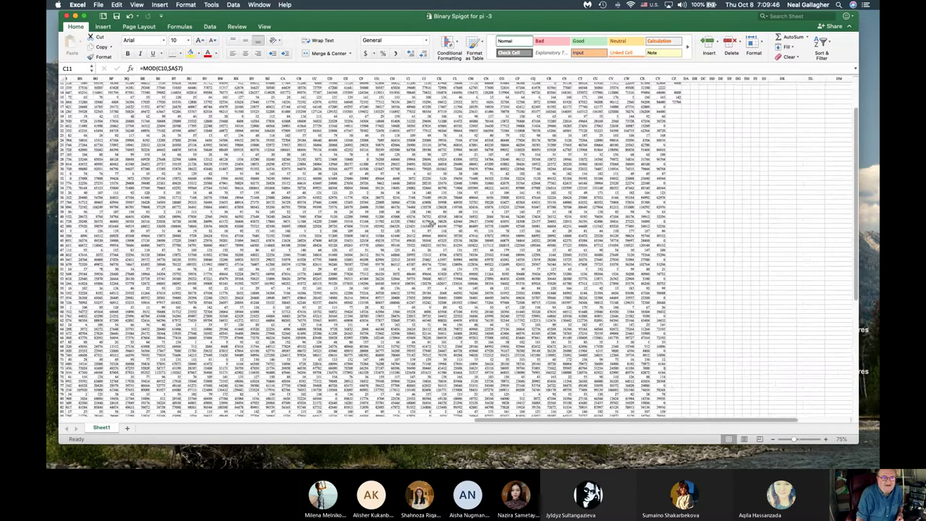
scroll(432, 224, "up", 3)
scroll(431, 225, "left", 10)
scroll(437, 225, "left", 10)
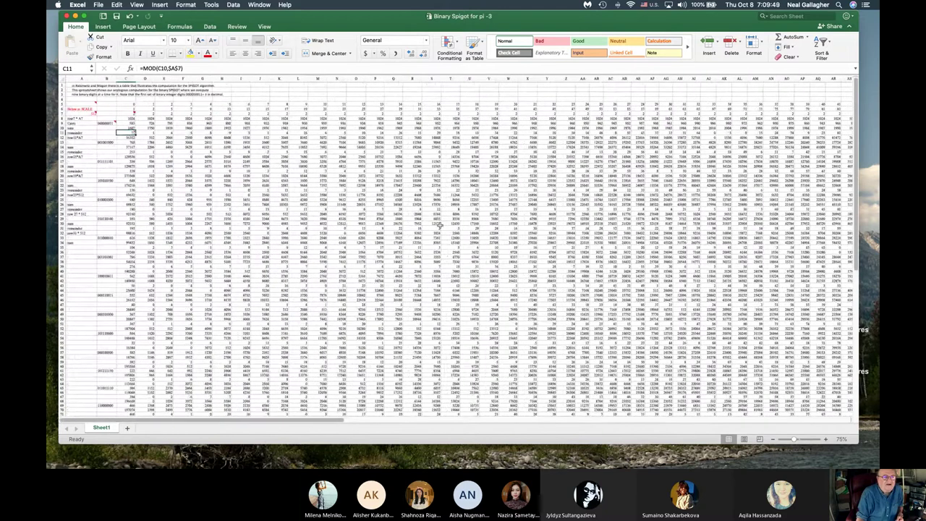
Set the spigot worksheet's zoom to 200%
left_click(234, 5)
left_click(234, 5)
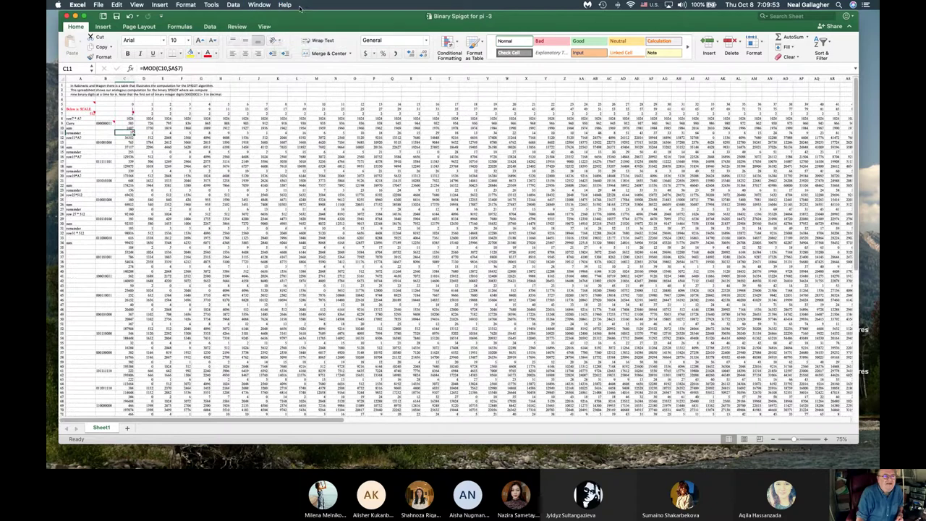
left_click(285, 5)
left_click(544, 20)
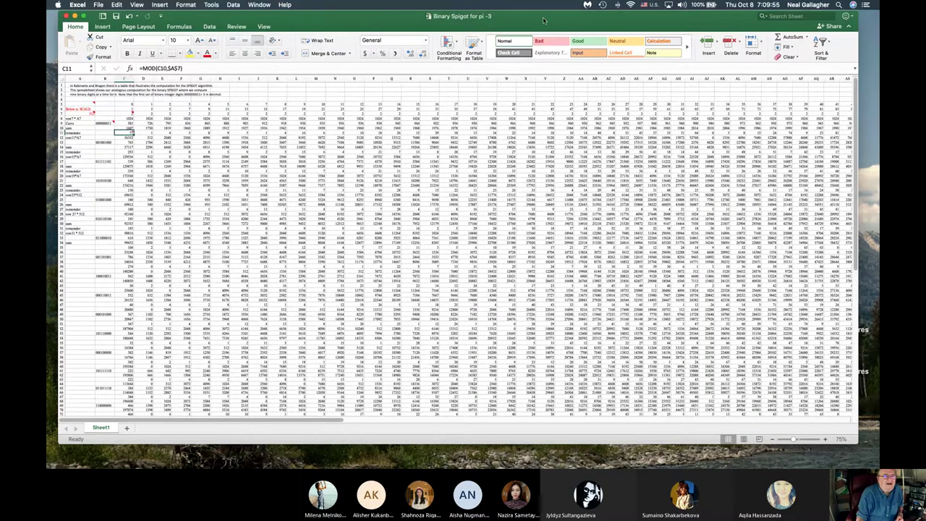
left_click(264, 27)
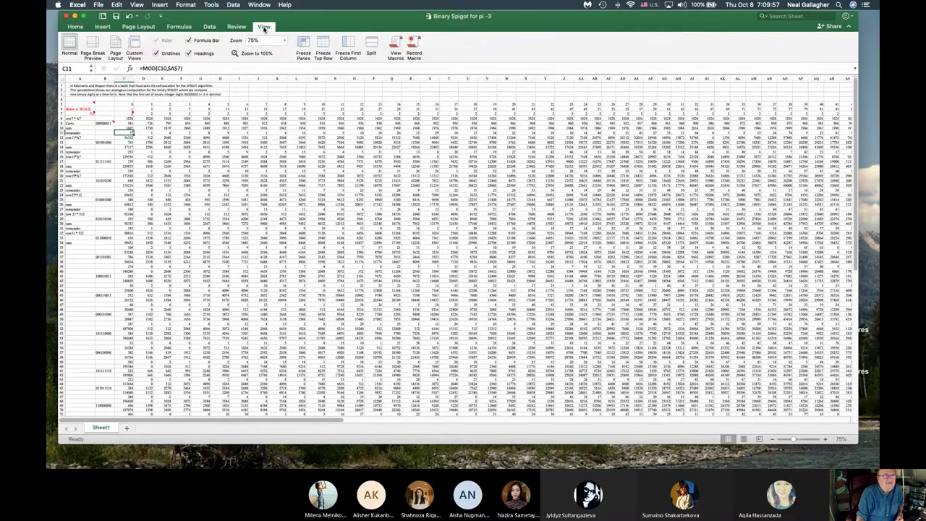
left_click(285, 41)
left_click(260, 57)
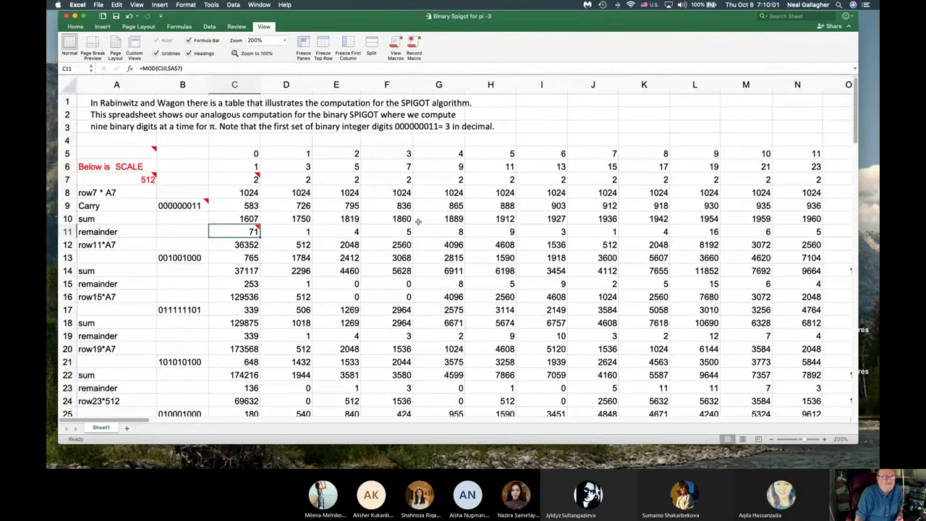
Inspect the formulas in cells BO29, BL27 and BJ36 deep in the spigot table
scroll(434, 222, "down", 5)
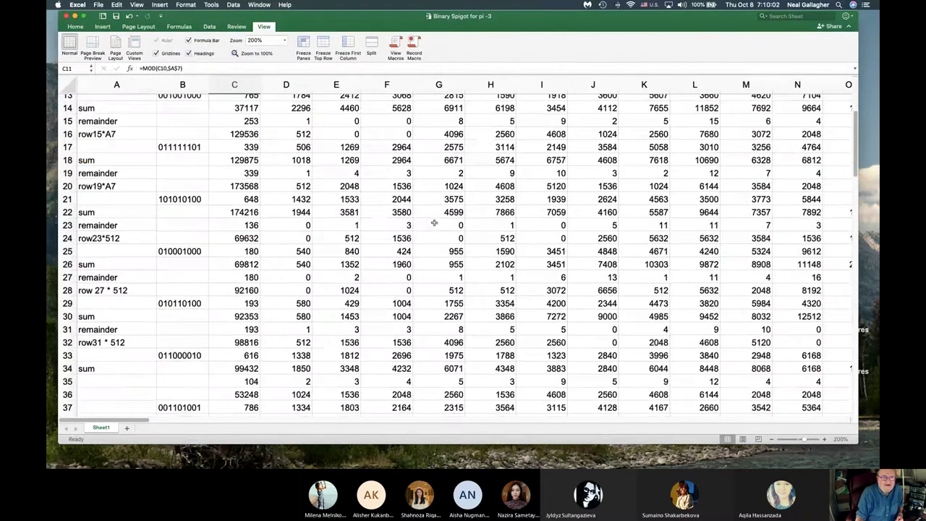
scroll(433, 223, "right", 5)
scroll(431, 222, "right", 15)
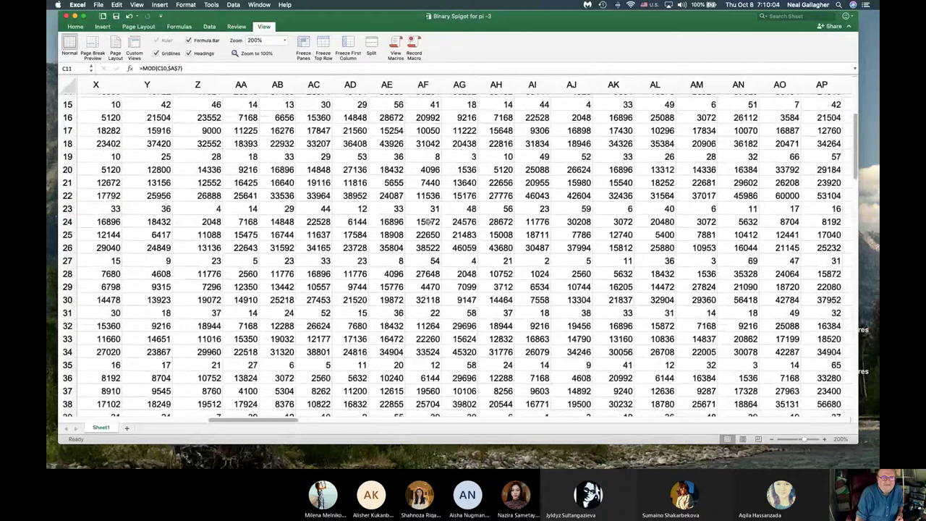
scroll(427, 221, "right", 7)
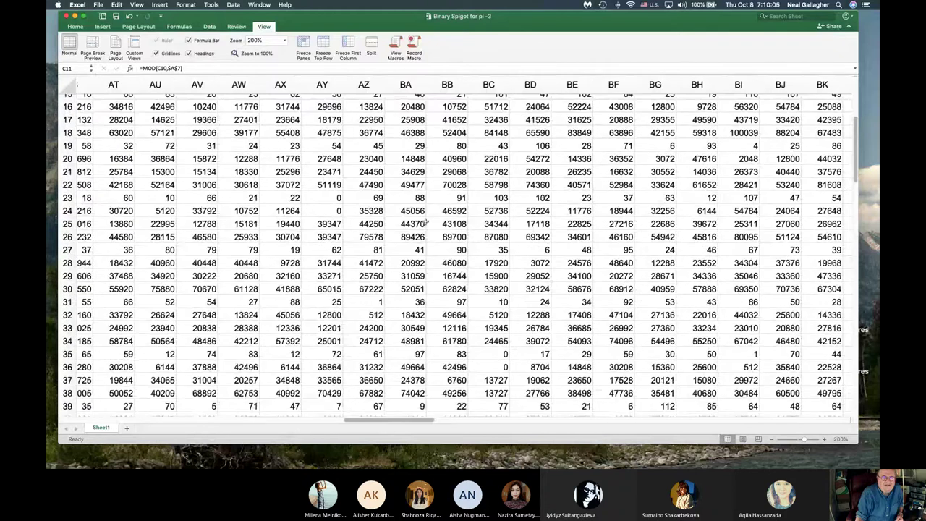
scroll(427, 222, "right", 4)
scroll(424, 223, "right", 8)
scroll(423, 223, "down", 2)
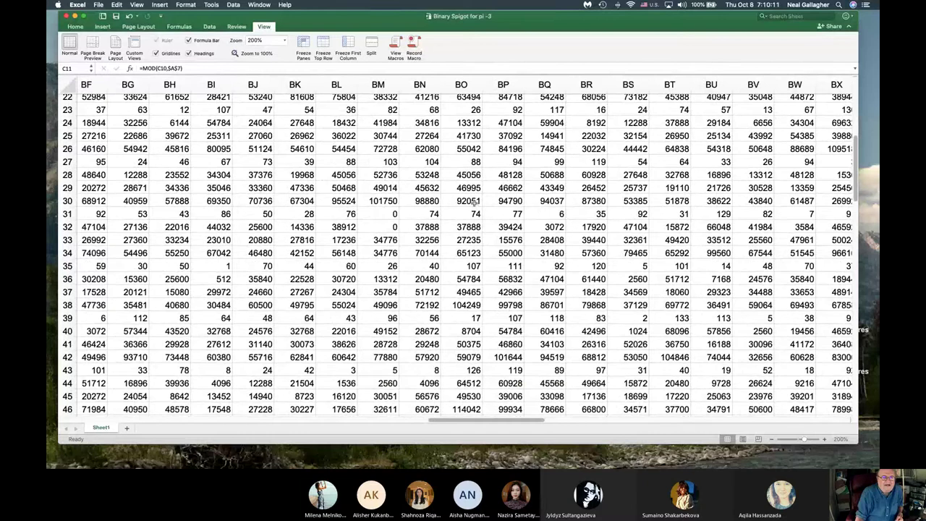
left_click(449, 188)
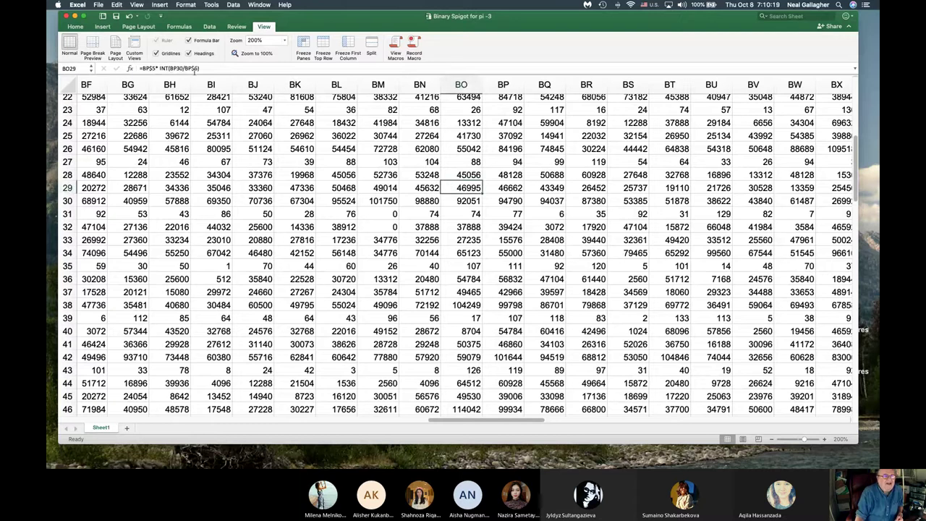
left_click(351, 163)
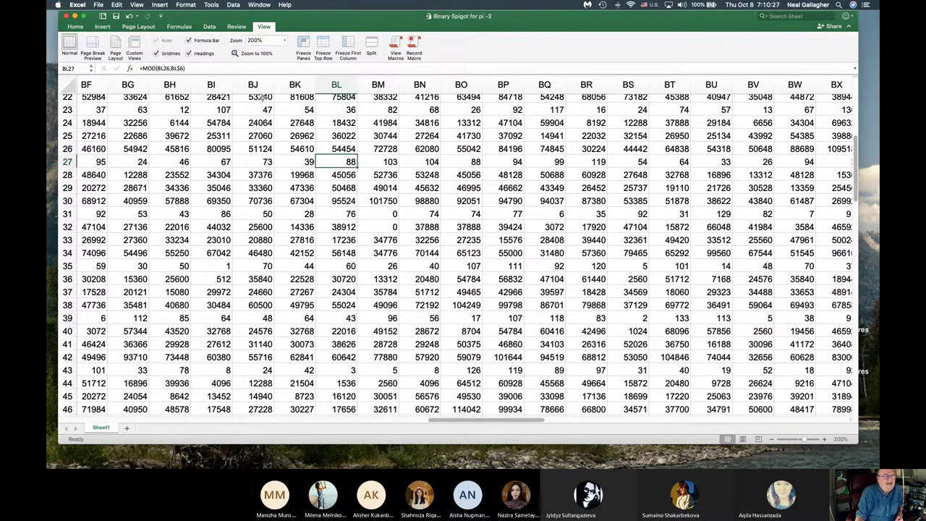
left_click(259, 280)
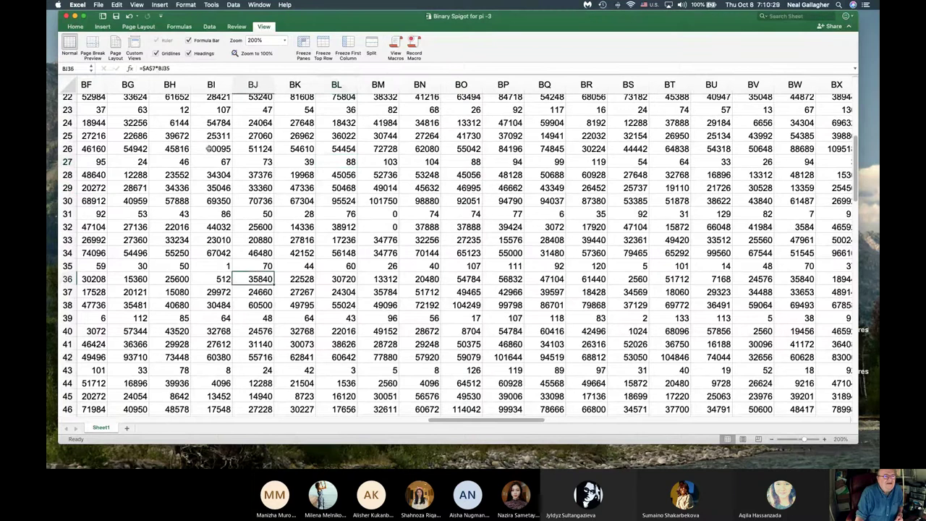
Return to the start of the sheet and examine the binary digit group beside the first Carry row
scroll(228, 113, "left", 15)
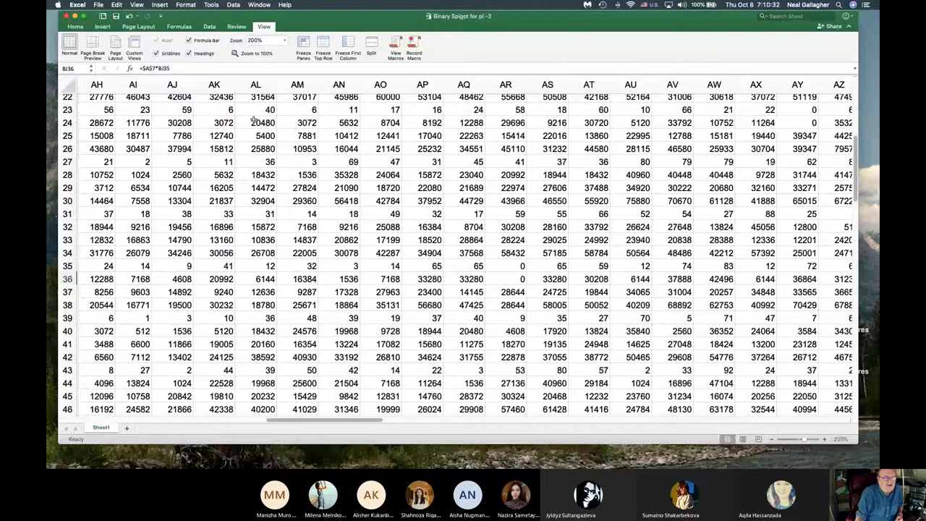
scroll(253, 120, "up", 10)
scroll(253, 121, "left", 15)
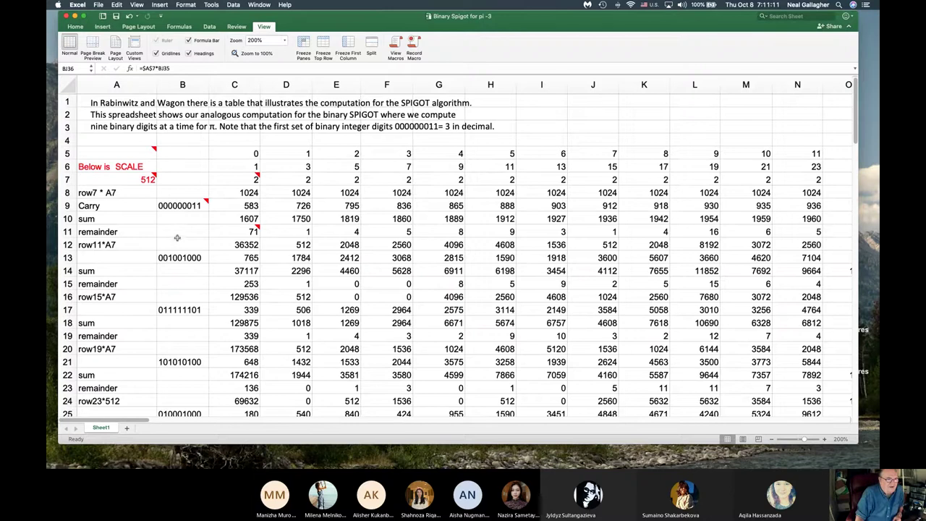
mouse_move(180, 205)
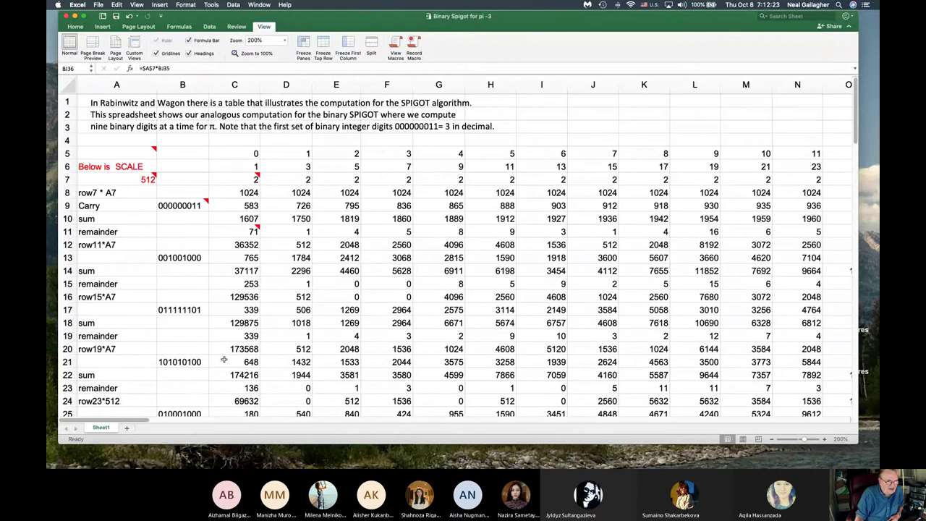
Examine the spigot computation rows further down and across the columns, ending back at the row labels and binary digits
scroll(224, 360, "down", 10)
scroll(188, 357, "down", 3)
scroll(188, 358, "up", 12)
scroll(192, 357, "right", 4)
scroll(192, 357, "right", 3)
scroll(192, 357, "down", 10)
scroll(194, 360, "up", 3)
scroll(194, 359, "right", 4)
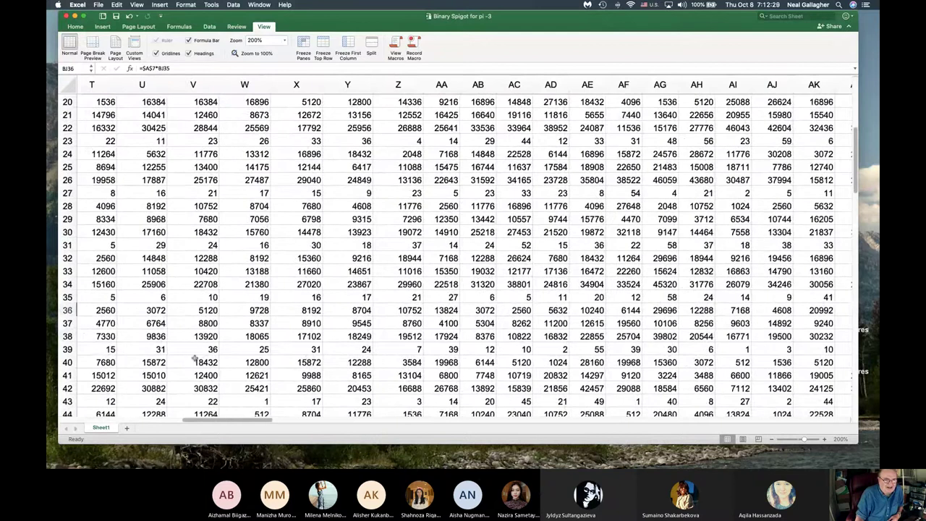
scroll(193, 360, "right", 5)
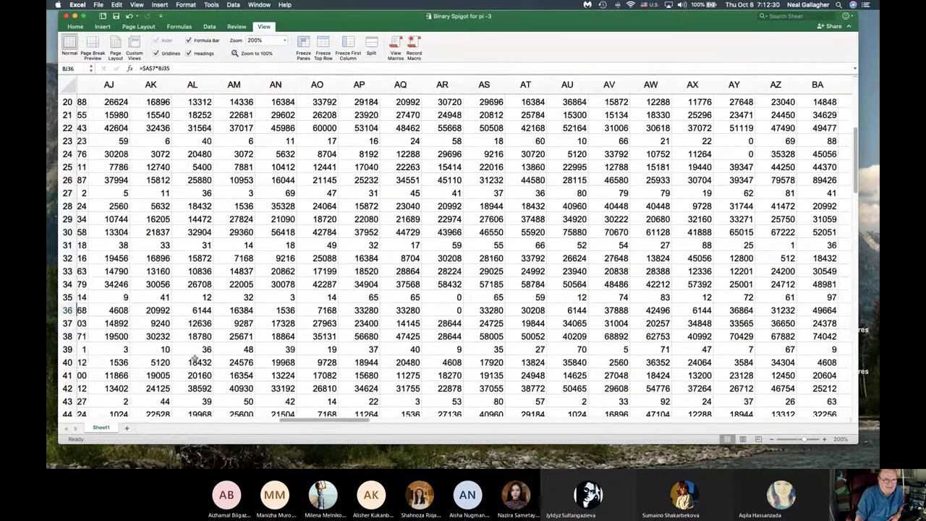
scroll(194, 359, "right", 2)
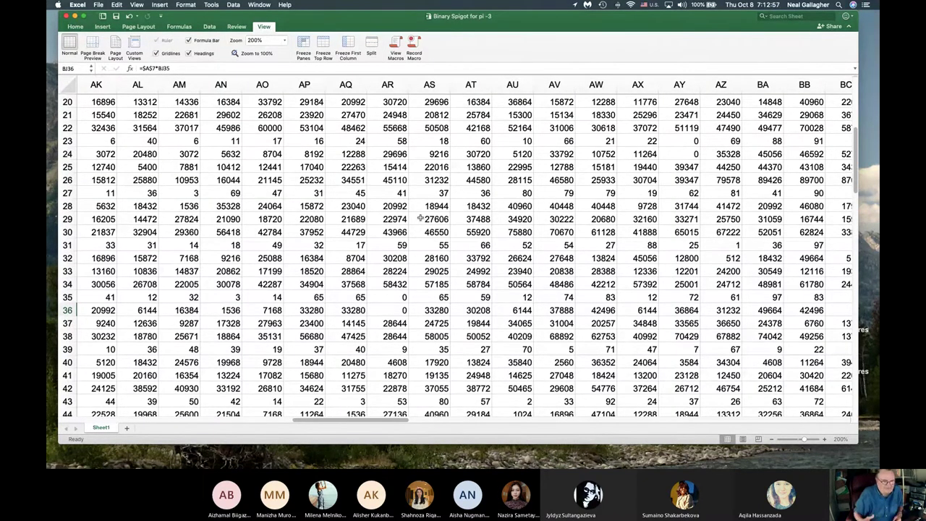
scroll(304, 235, "left", 3)
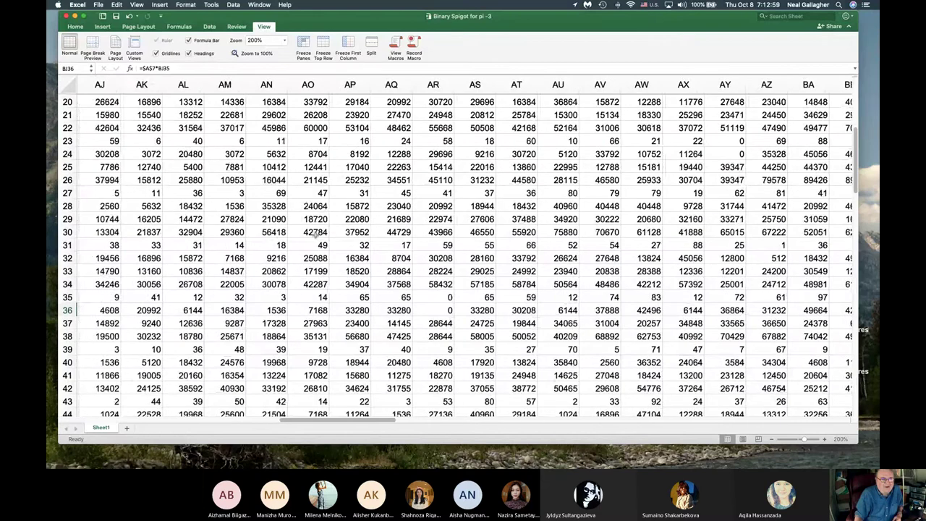
scroll(323, 236, "left", 15)
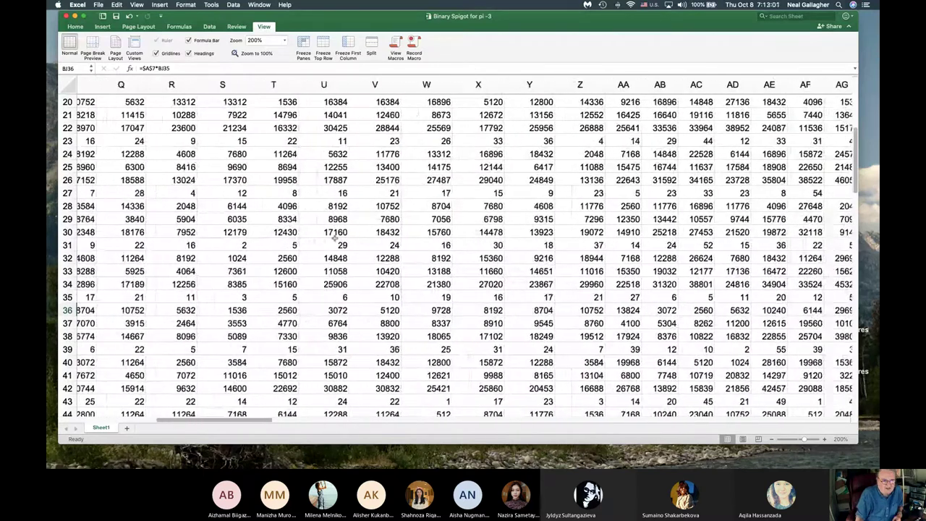
scroll(335, 238, "left", 12)
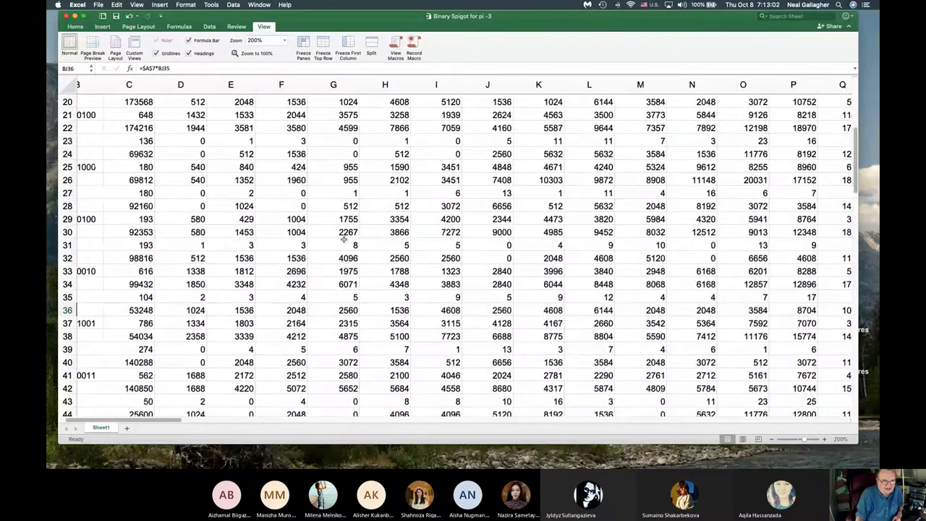
scroll(343, 240, "left", 2)
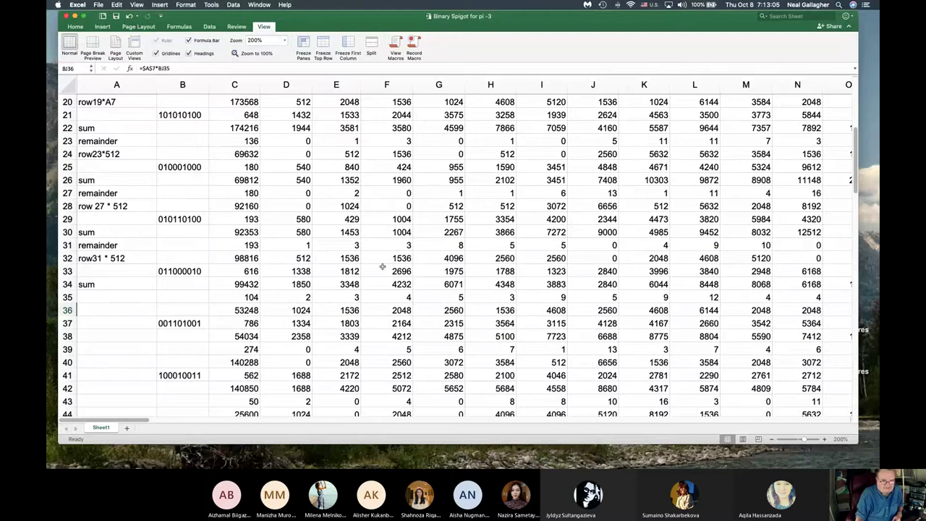
Move the spigot workbook out of the way and bring the MagicSquare_2 workbook to the front
left_click_drag(338, 23, 478, 13)
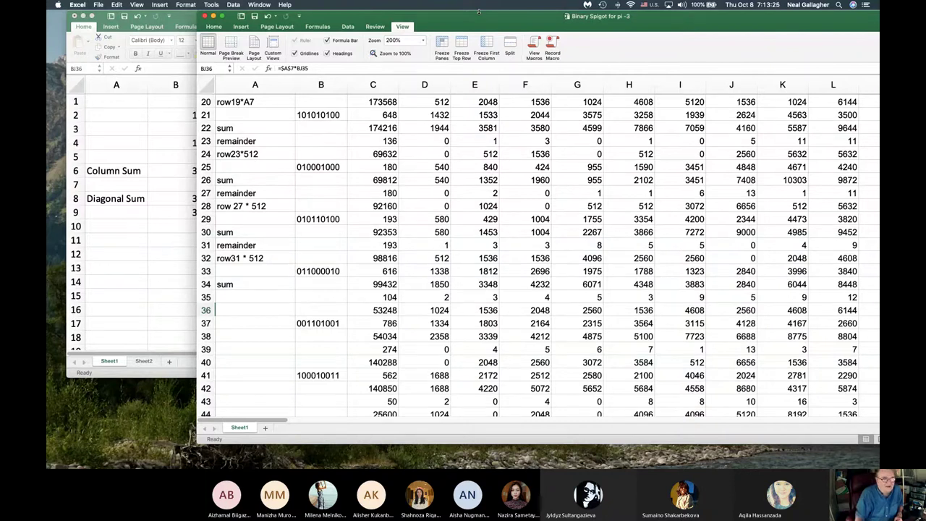
left_click_drag(342, 14, 711, 7)
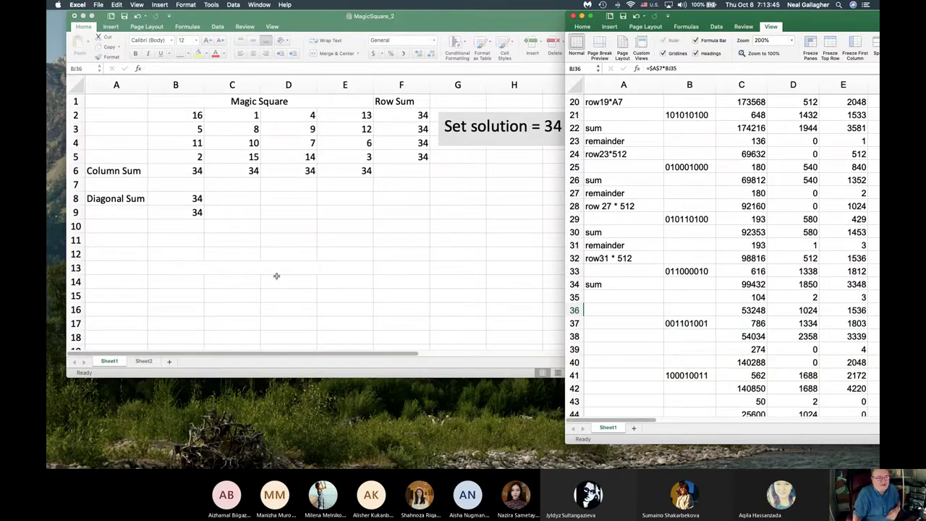
key("F4")
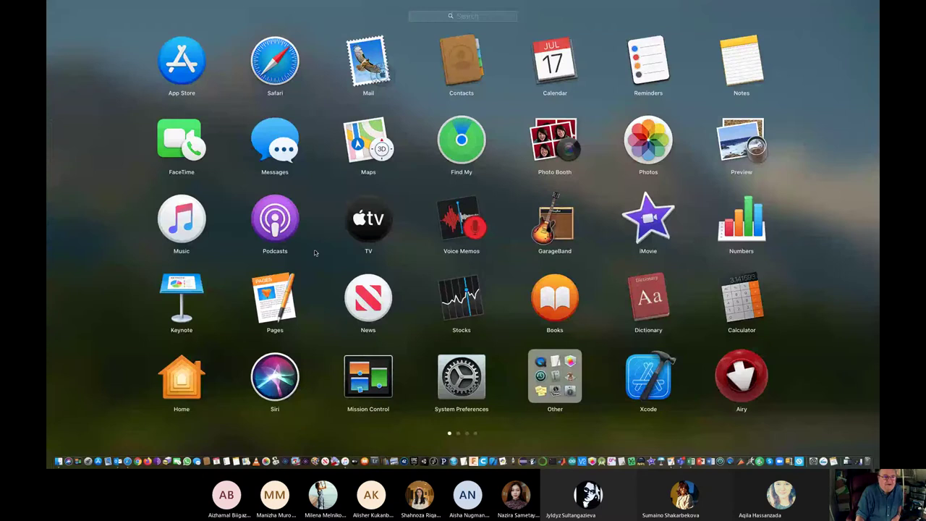
left_click(312, 250)
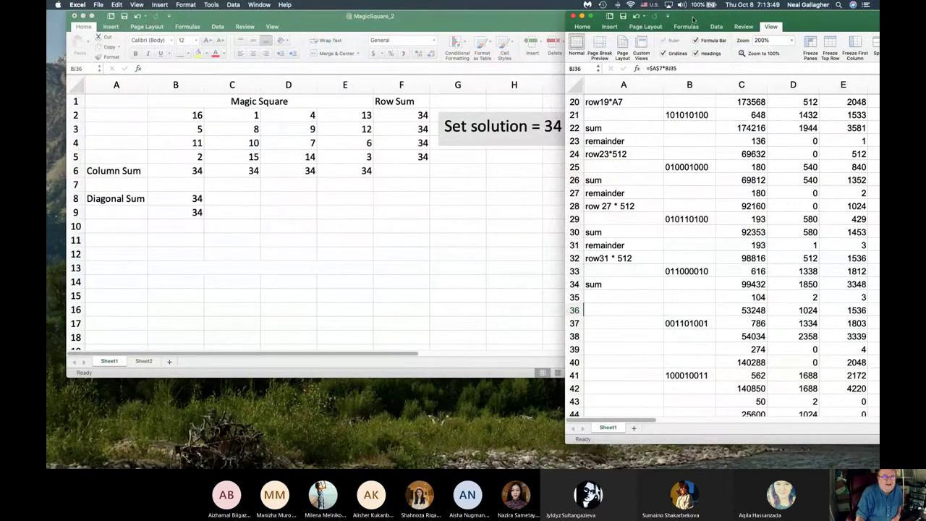
left_click_drag(693, 19, 698, 28)
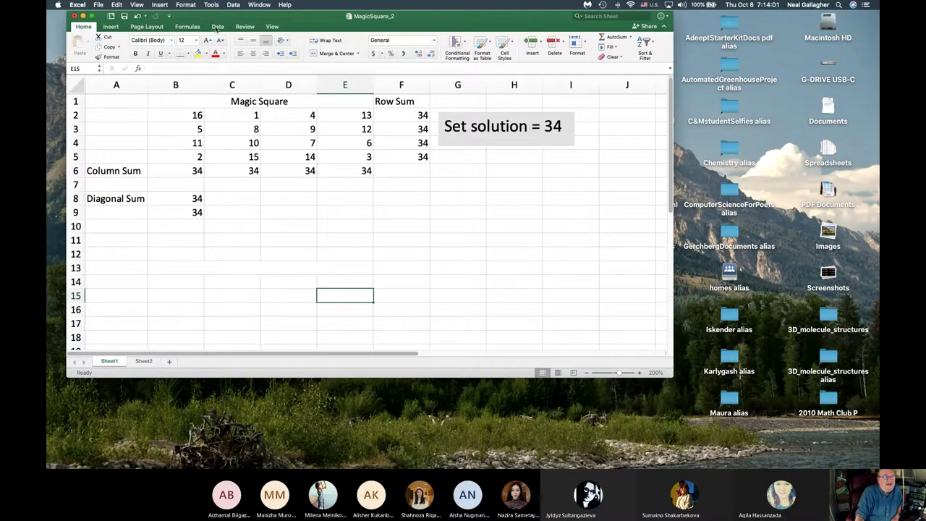
Open the Solver parameters for the magic square and move the dialog clear of the row sums
left_click(216, 27)
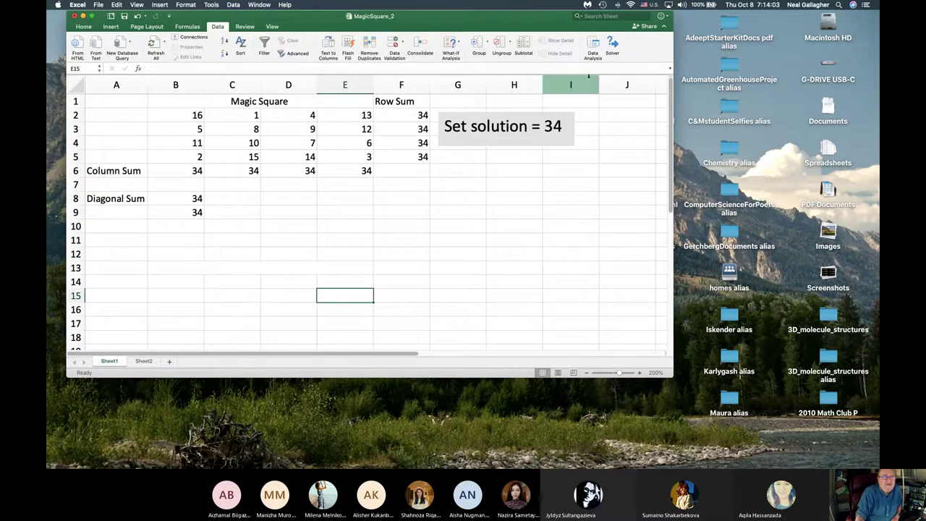
left_click(612, 48)
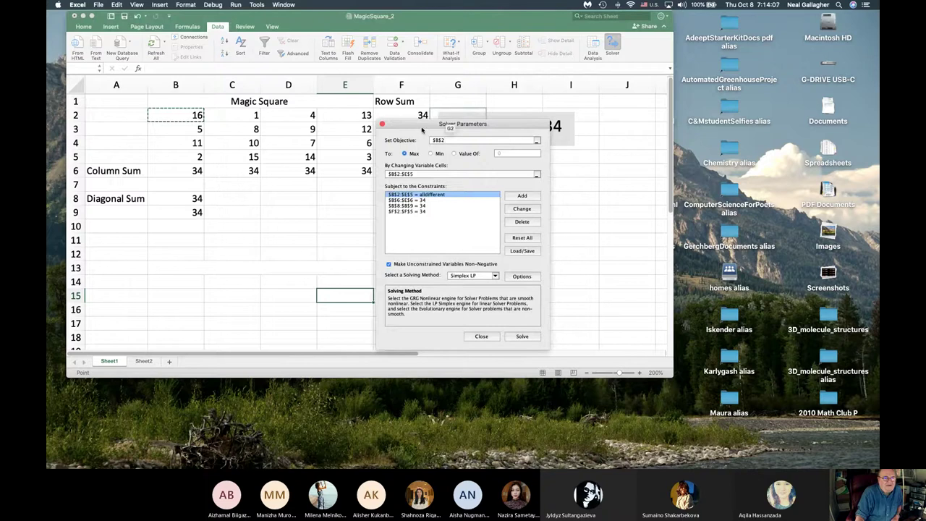
left_click_drag(423, 127, 528, 114)
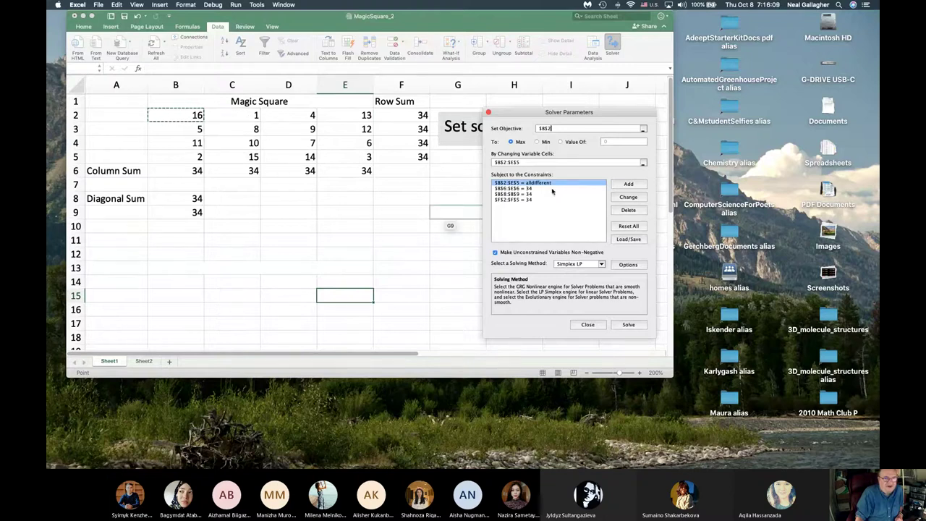
Reposition the Solver dialog to review its constraints against the magic square, and set the objective to cell B6
left_click_drag(533, 114, 466, 113)
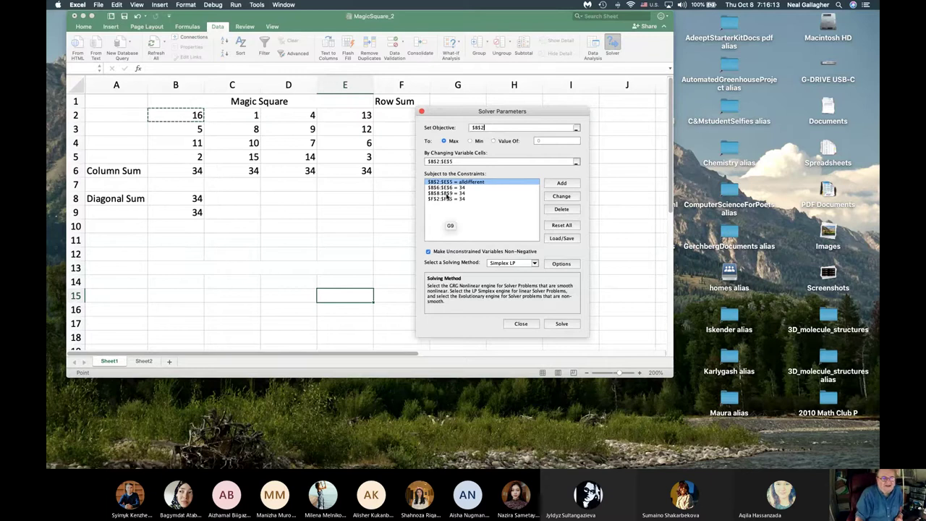
left_click_drag(492, 112, 408, 60)
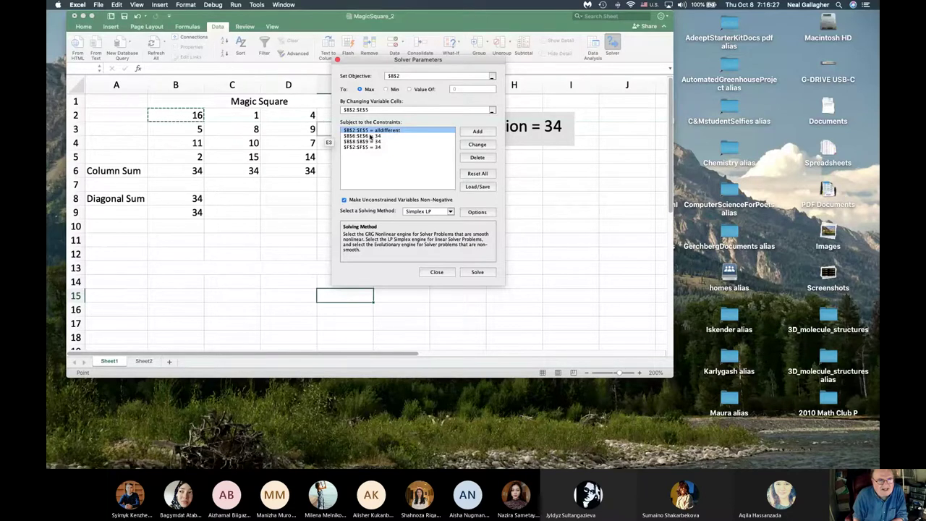
left_click_drag(377, 62, 543, 62)
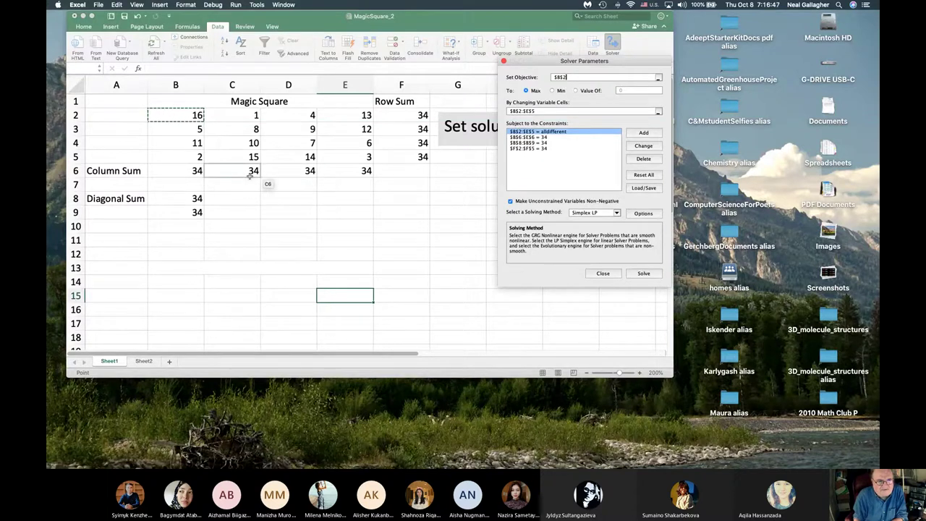
left_click(181, 172)
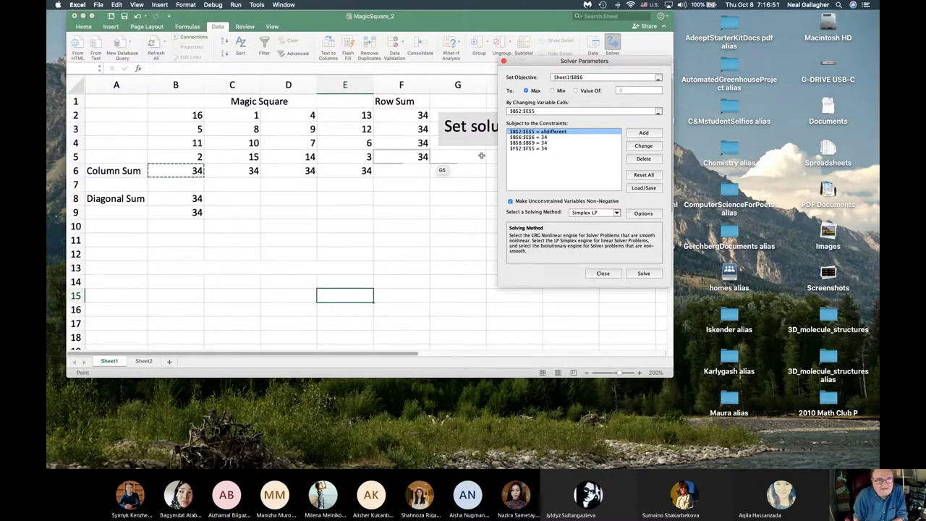
Change the Solver objective to cell B2 with Max, solve the magic square, and keep the Solver solution
left_click_drag(591, 78, 542, 77)
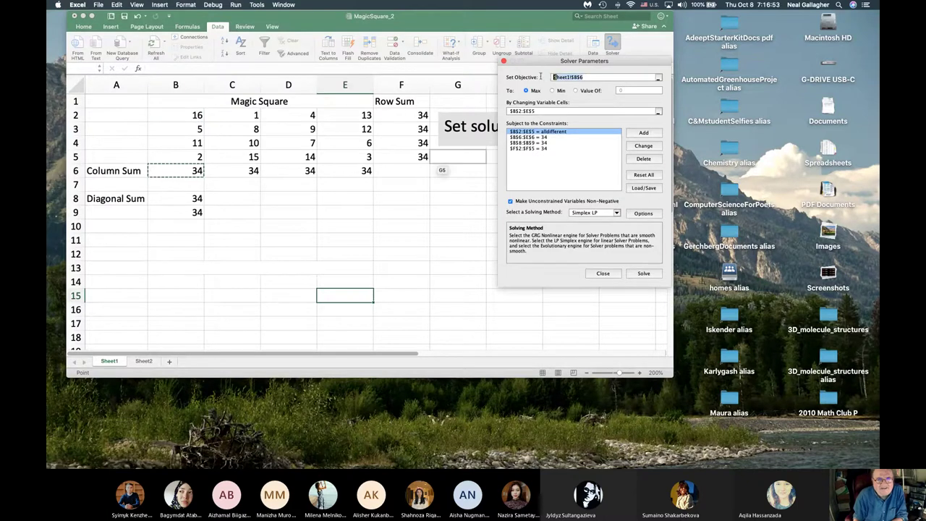
key("BackSpace")
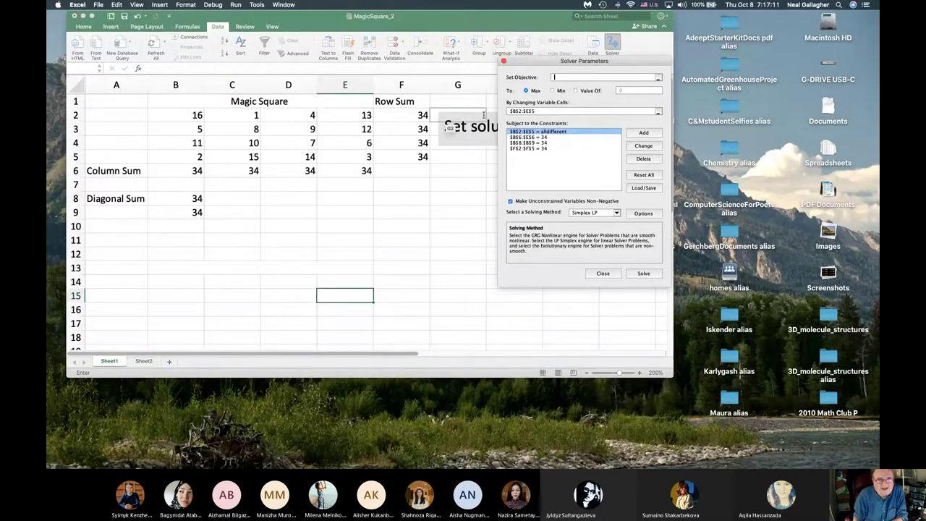
left_click(185, 117)
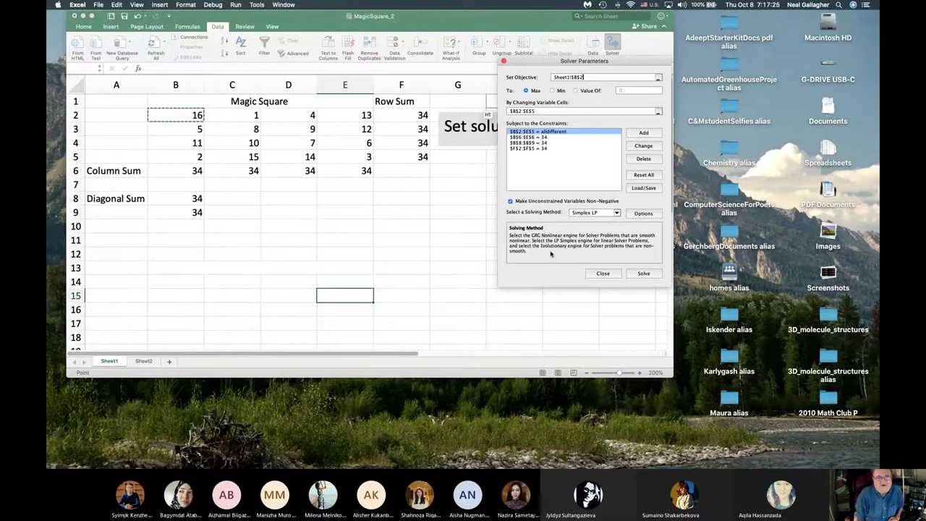
left_click(643, 274)
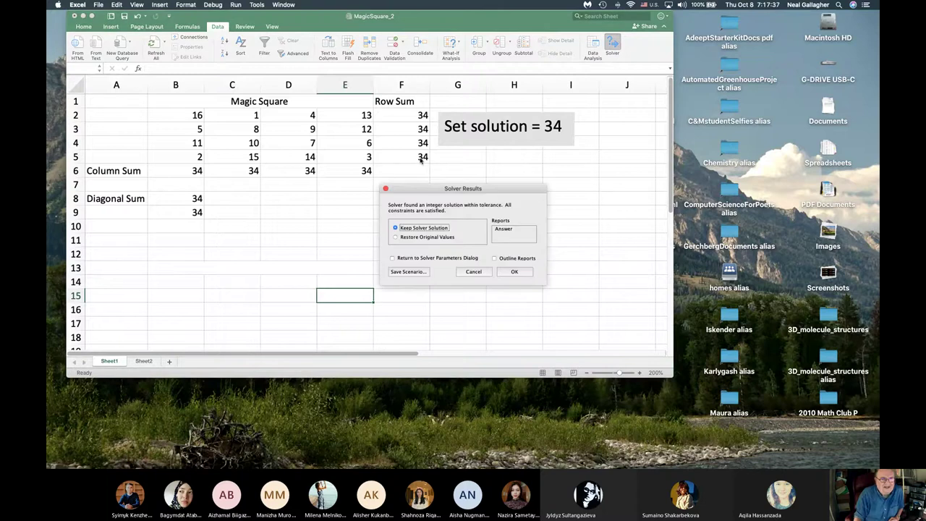
left_click(514, 272)
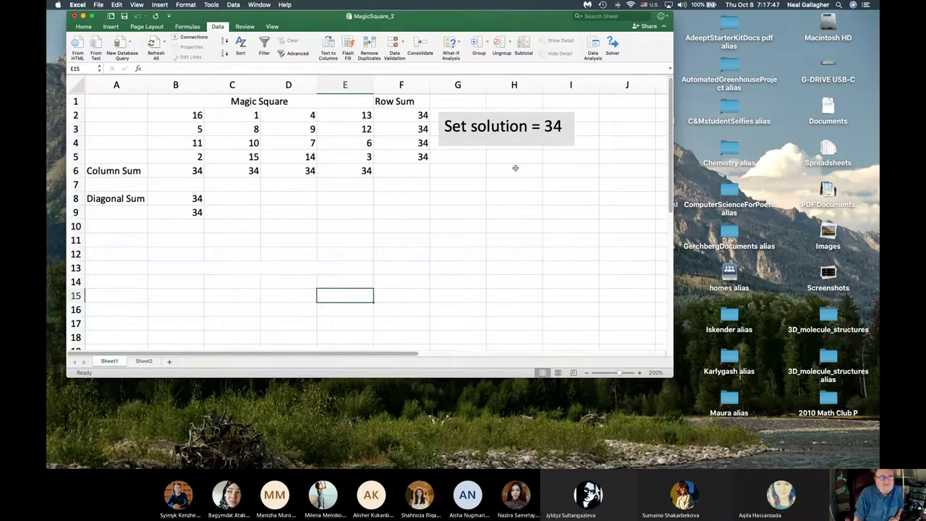
Rerun Solver to minimize cell B2 of the magic square and keep the Solver solution
left_click(612, 46)
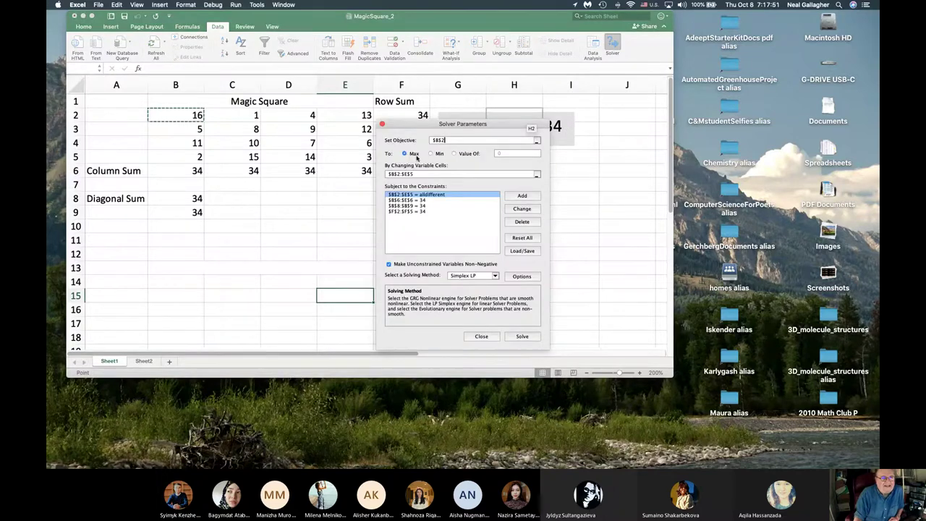
left_click(433, 154)
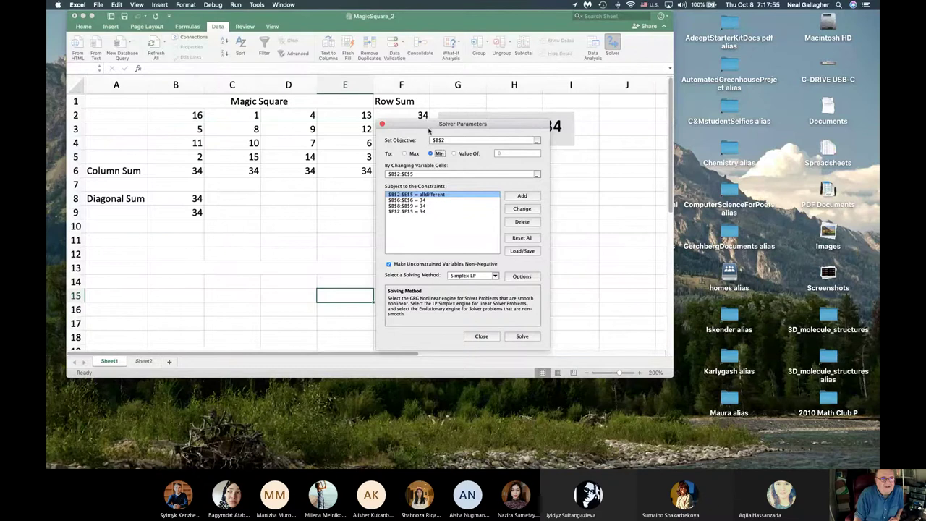
left_click_drag(427, 127, 628, 124)
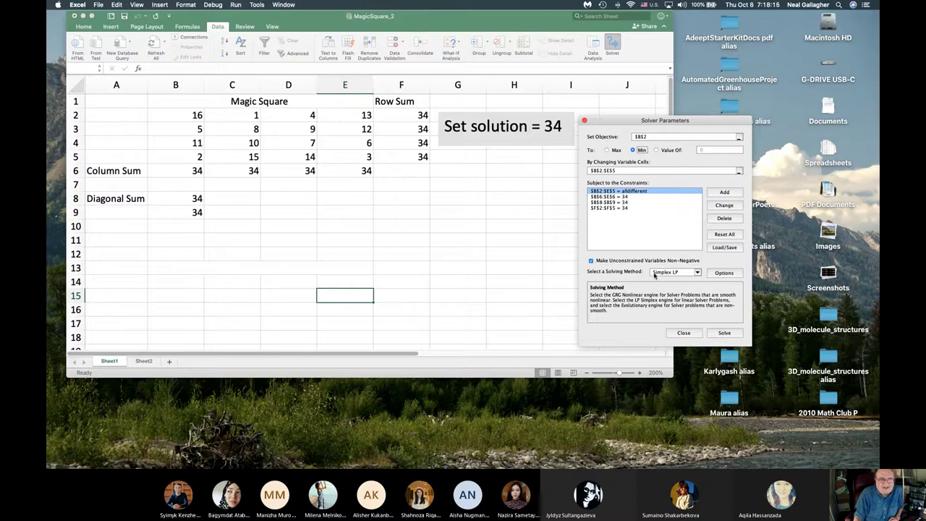
left_click(724, 333)
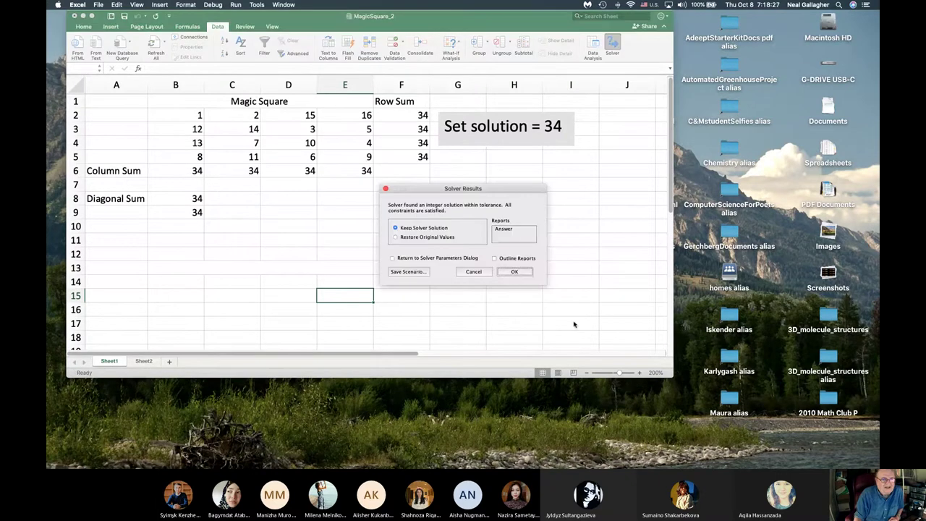
left_click(514, 271)
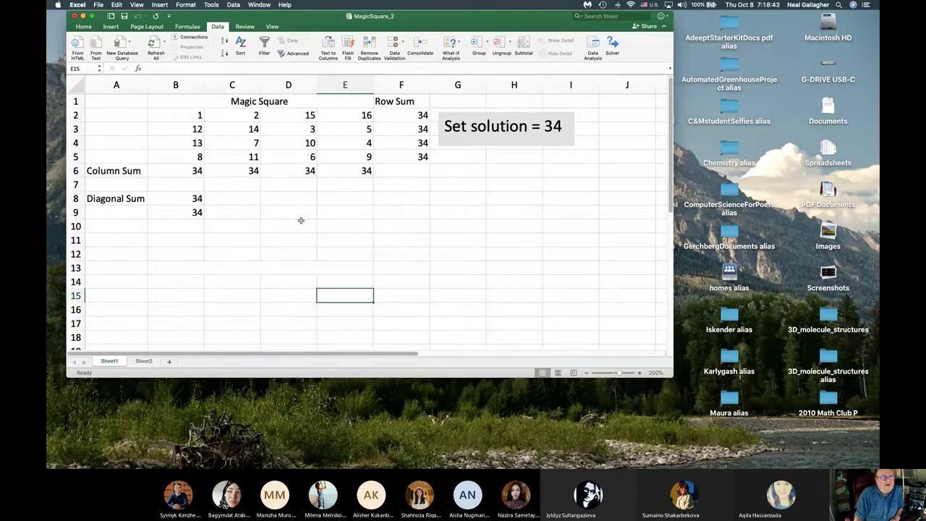
Set the Solver objective to maximize cell D4, solve the magic square again, and keep the Solver solution
left_click(612, 46)
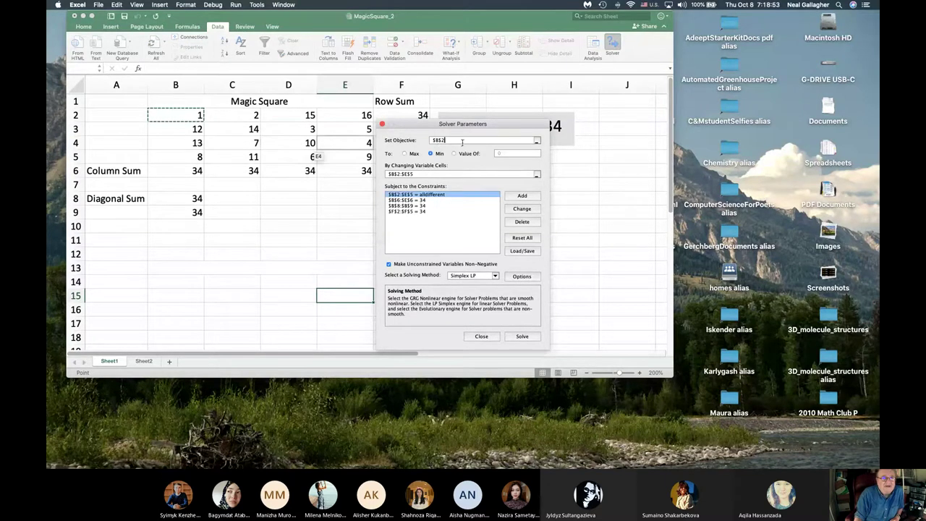
left_click(427, 141)
key("BackSpace")
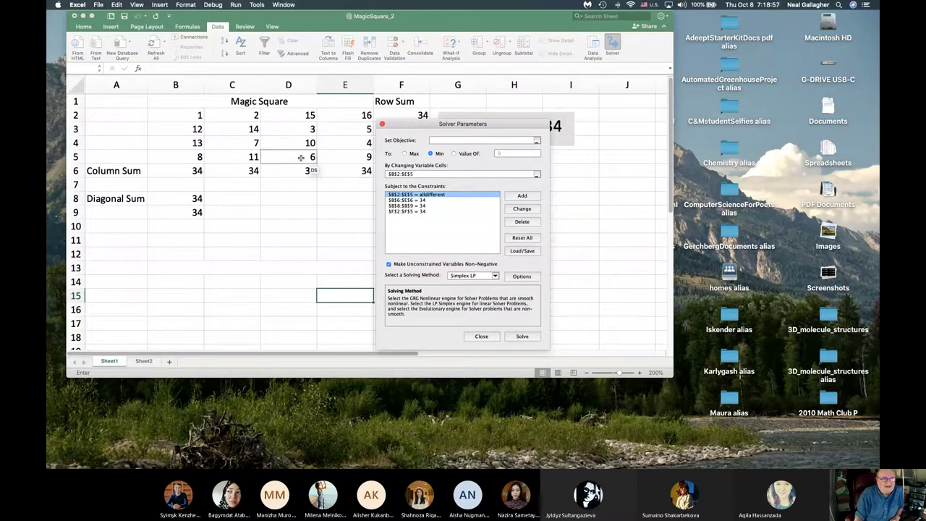
left_click(298, 143)
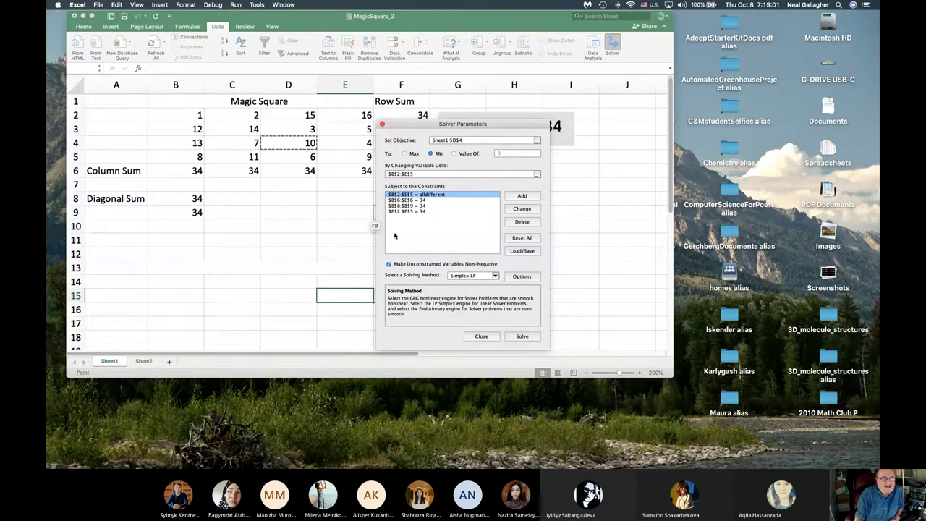
left_click(405, 154)
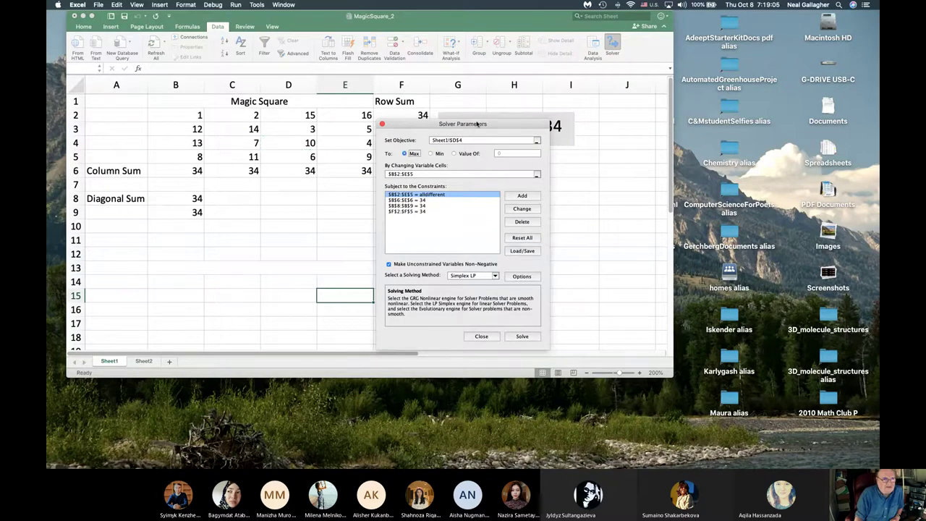
left_click_drag(424, 126, 588, 131)
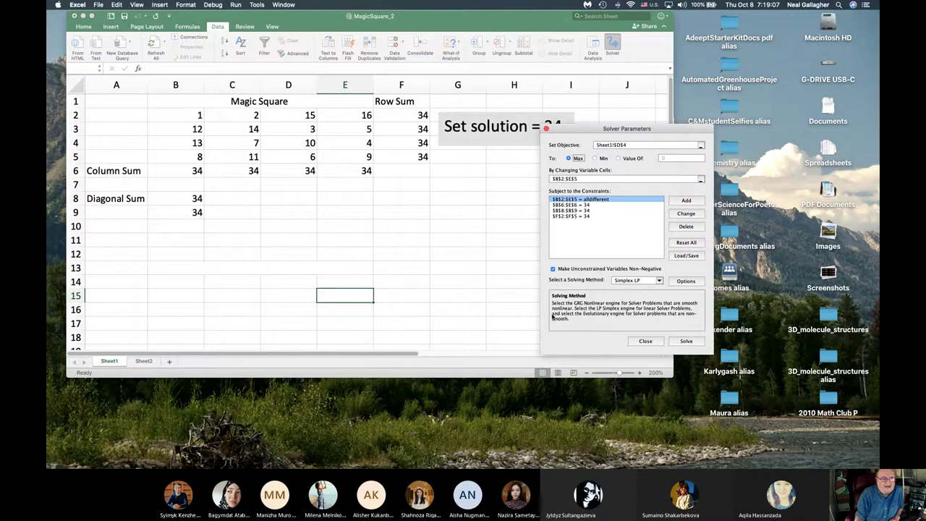
left_click(687, 341)
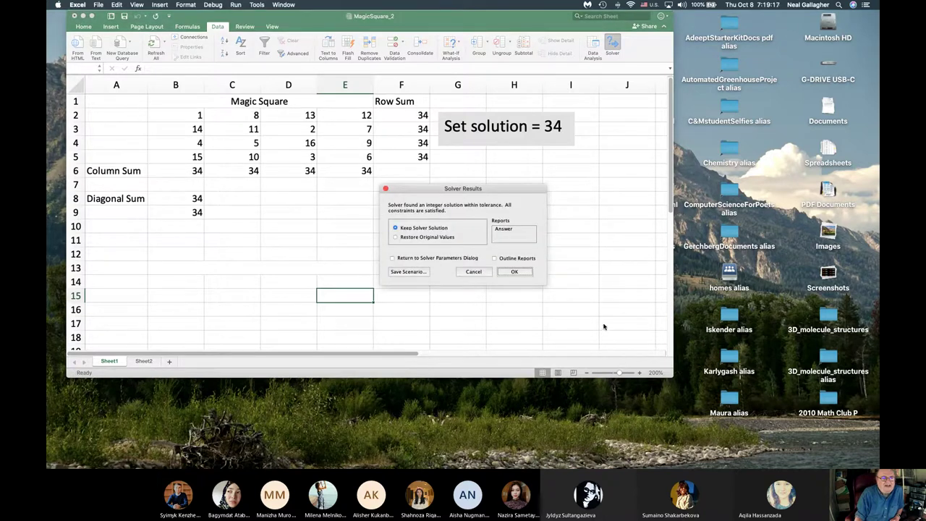
left_click(515, 272)
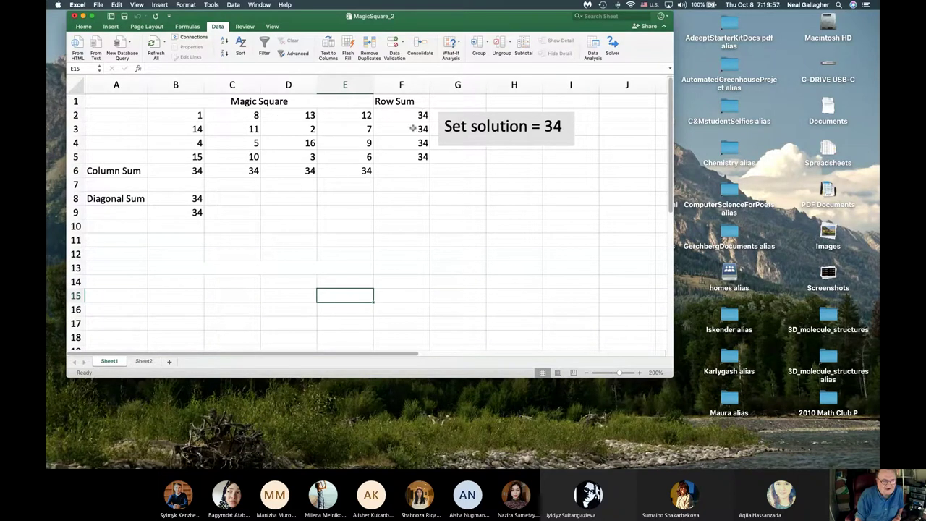
Open the Solver parameters on Sheet2 and review the constraints that tie all sums to F2 against the square
left_click(143, 362)
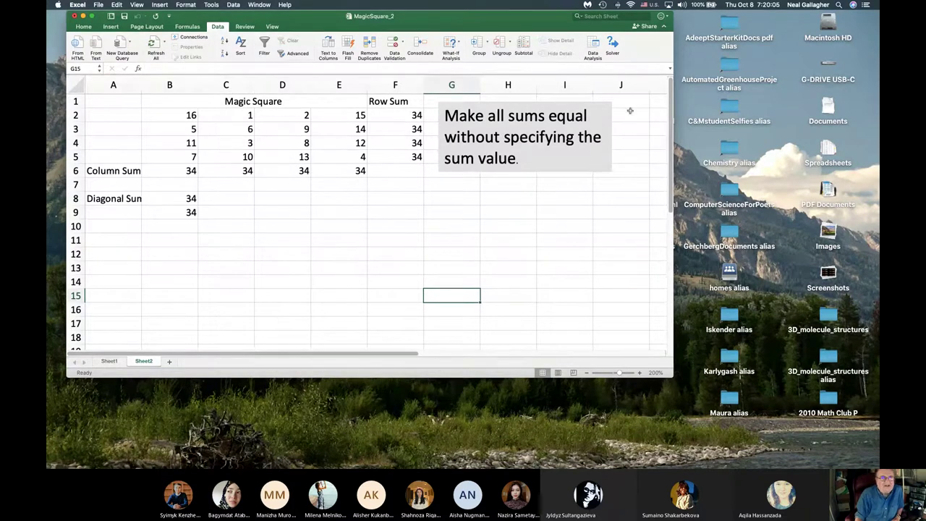
left_click(612, 46)
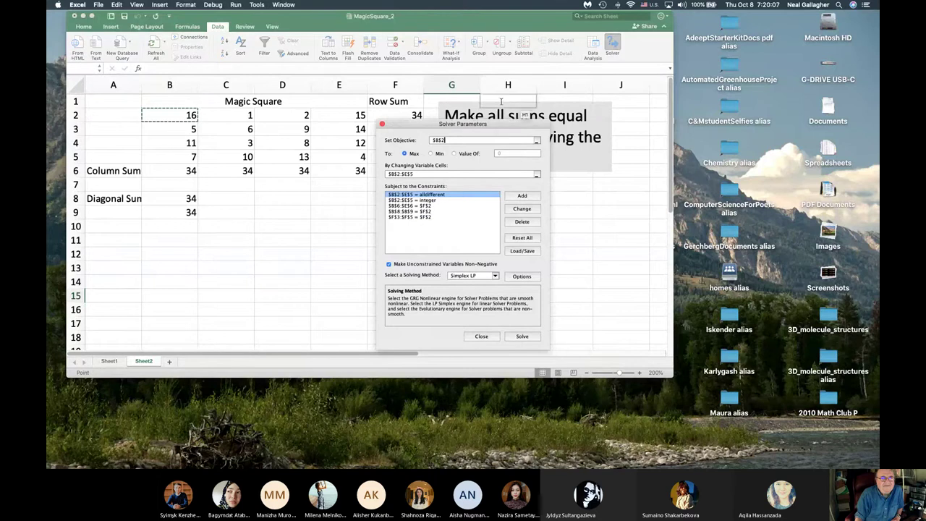
left_click_drag(468, 124, 304, 206)
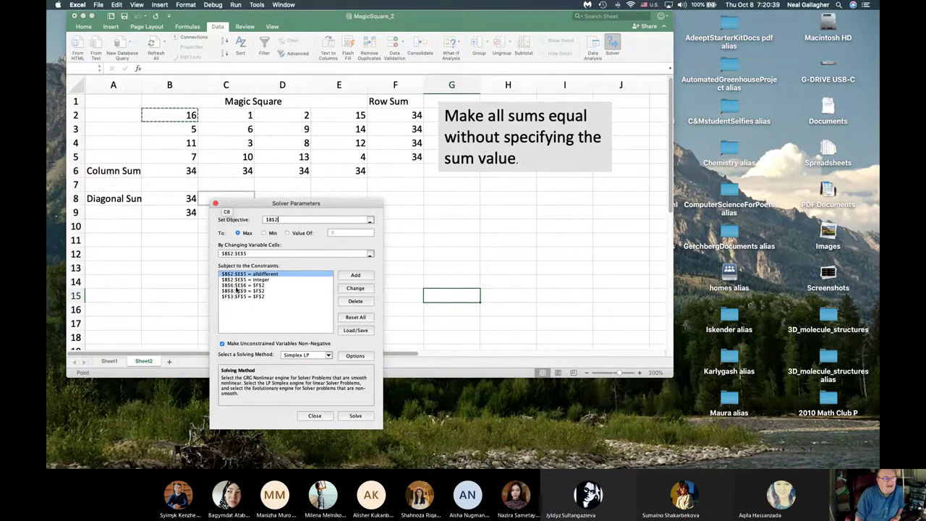
left_click_drag(272, 205, 405, 268)
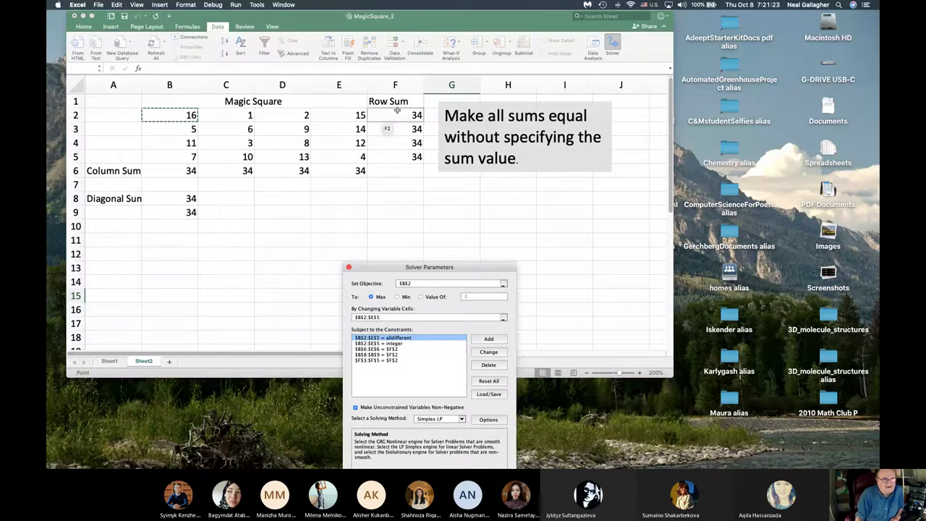
left_click_drag(384, 267, 333, 166)
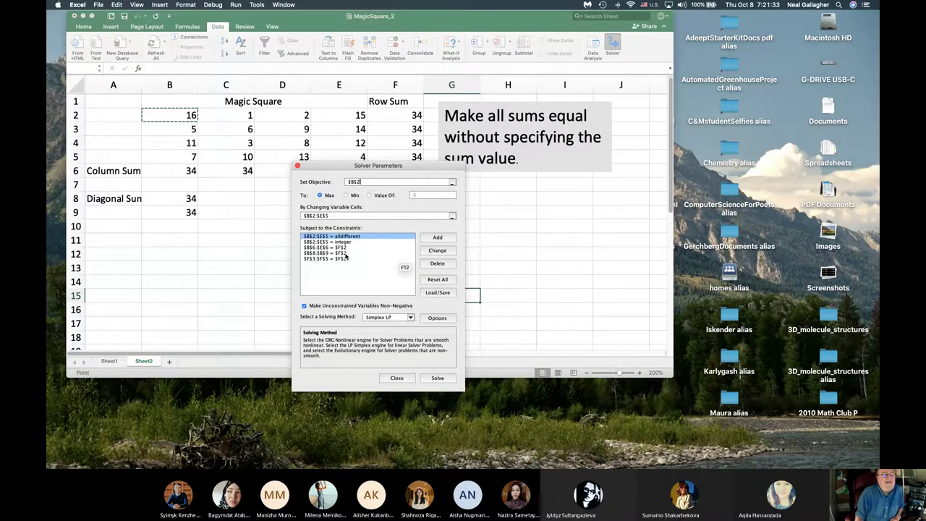
left_click_drag(330, 173, 325, 235)
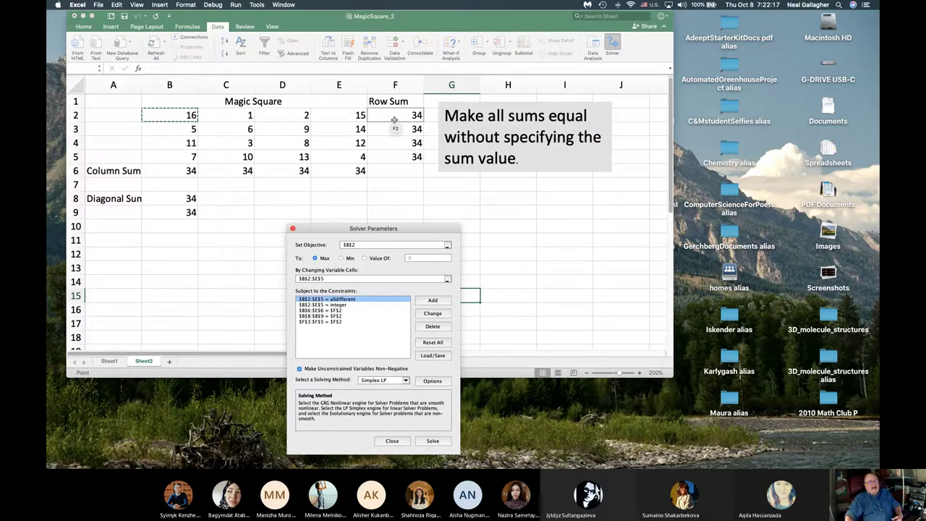
Solve the Sheet2 magic square with cell B2 maximized and keep the Solver solution
left_click_drag(395, 120, 407, 98)
left_click(422, 312)
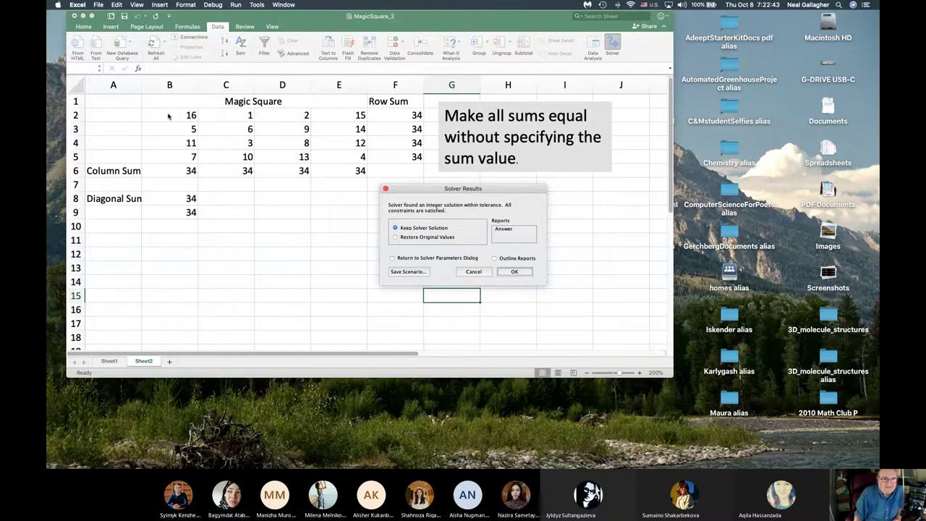
left_click(513, 273)
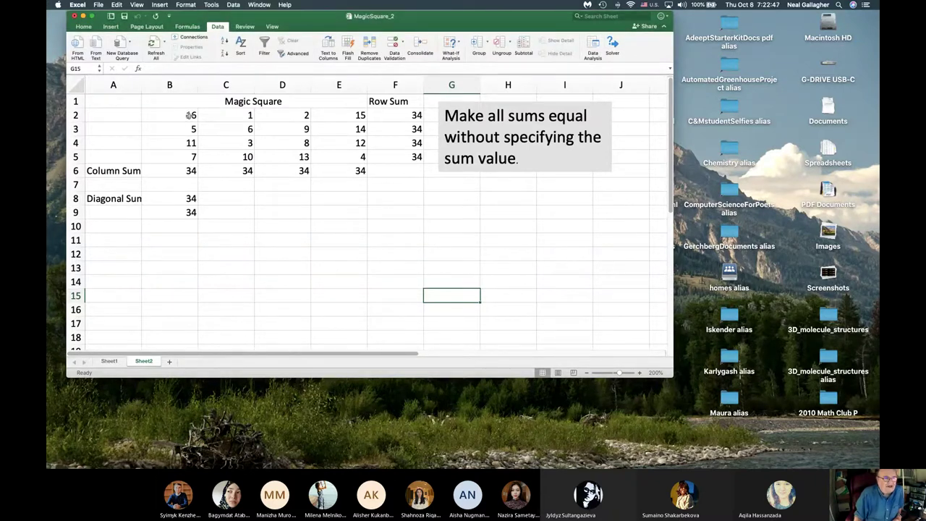
Rerun Solver on Sheet2 to minimize cell B2 and keep the Solver solution
left_click(612, 45)
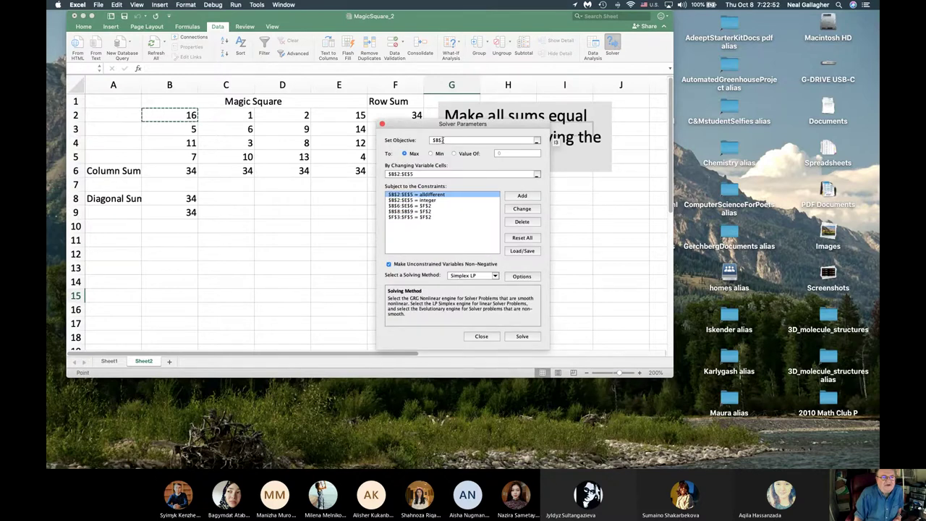
left_click(434, 154)
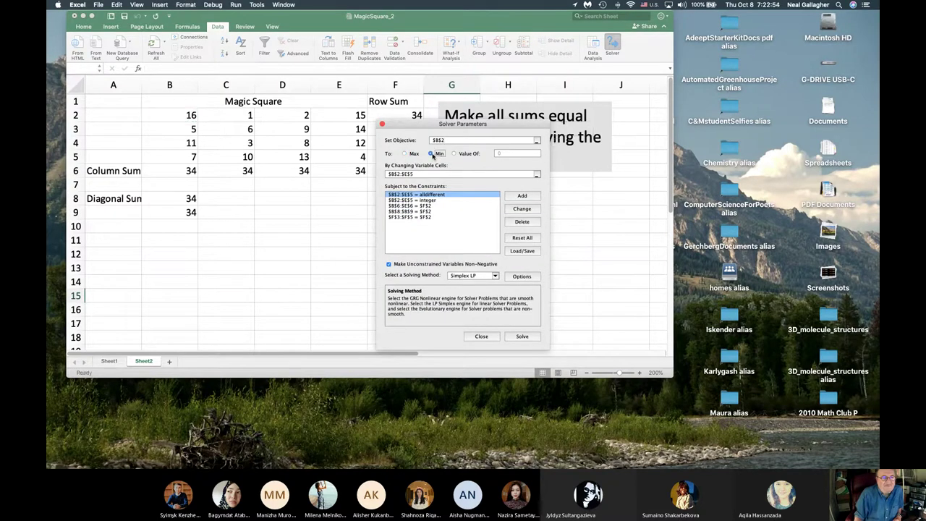
left_click(522, 337)
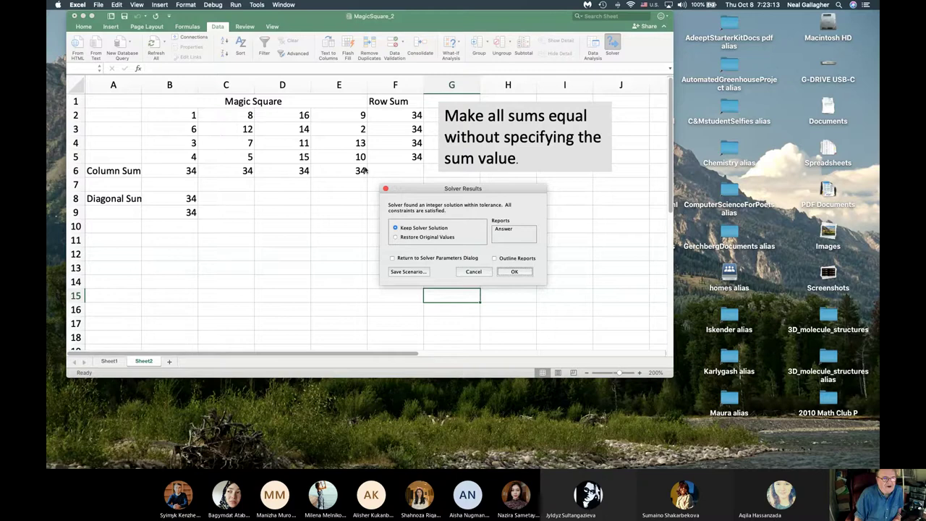
left_click(513, 272)
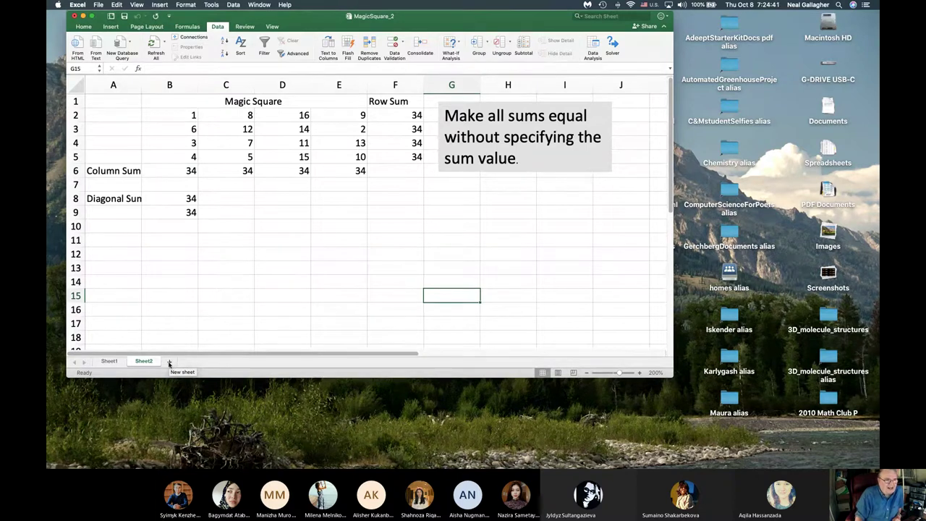
Add a new worksheet after Sheet2 and set its zoom to 200%
left_click(169, 363)
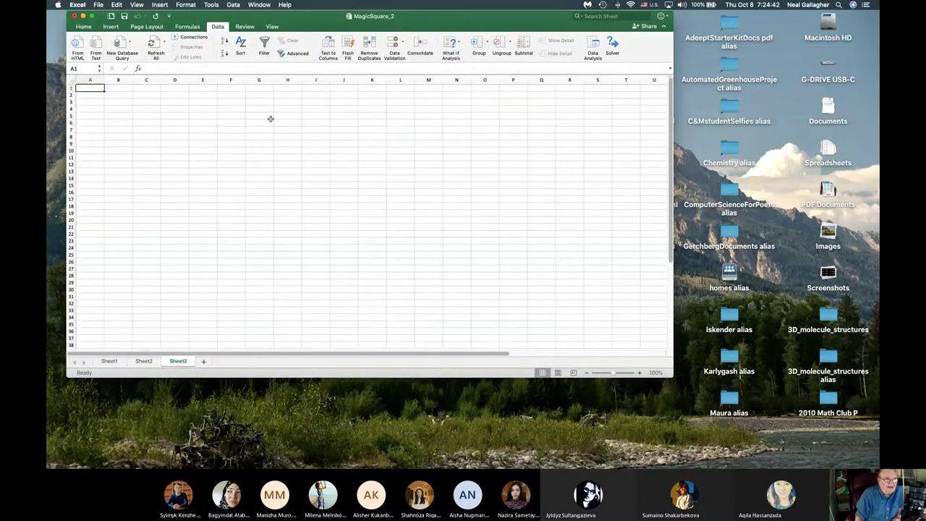
left_click(271, 26)
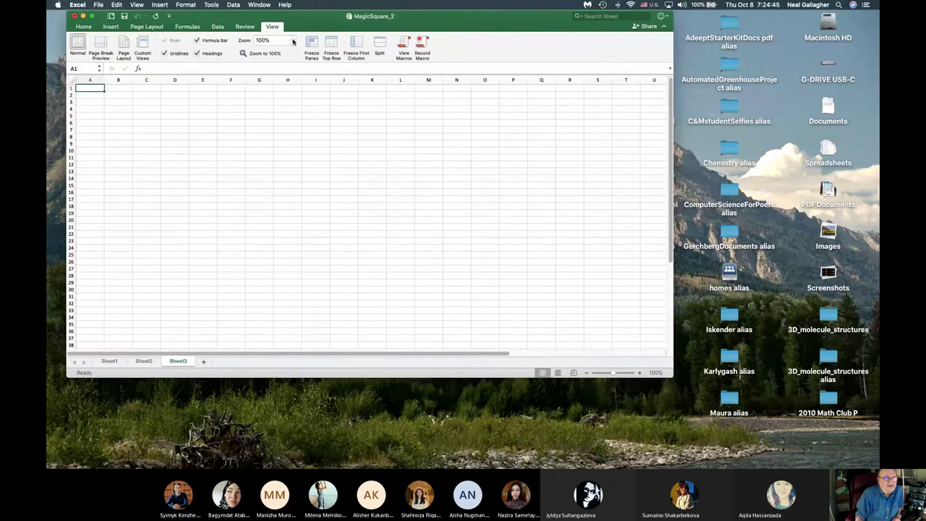
left_click(293, 41)
left_click(271, 52)
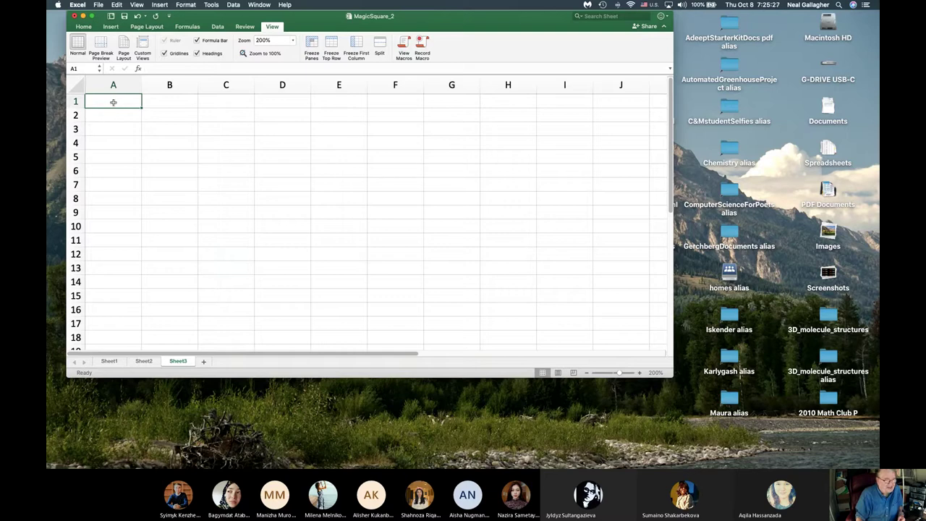
Enter the formula =6*RAND() in cell A1 of Sheet3 and check it there
type("=")
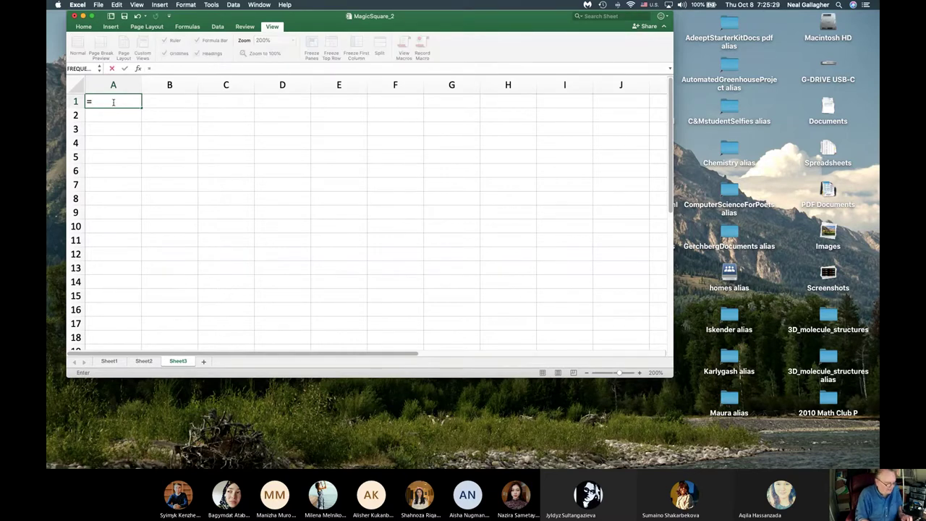
type("6")
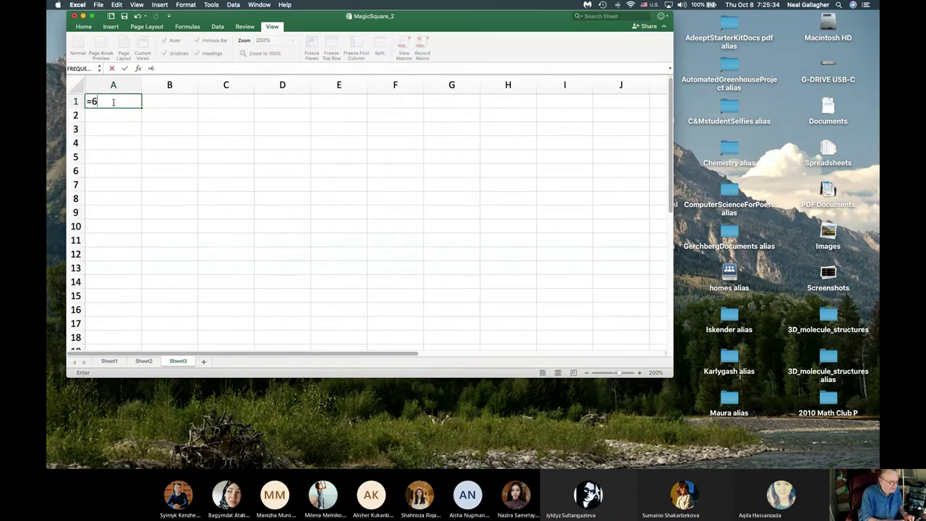
type("*")
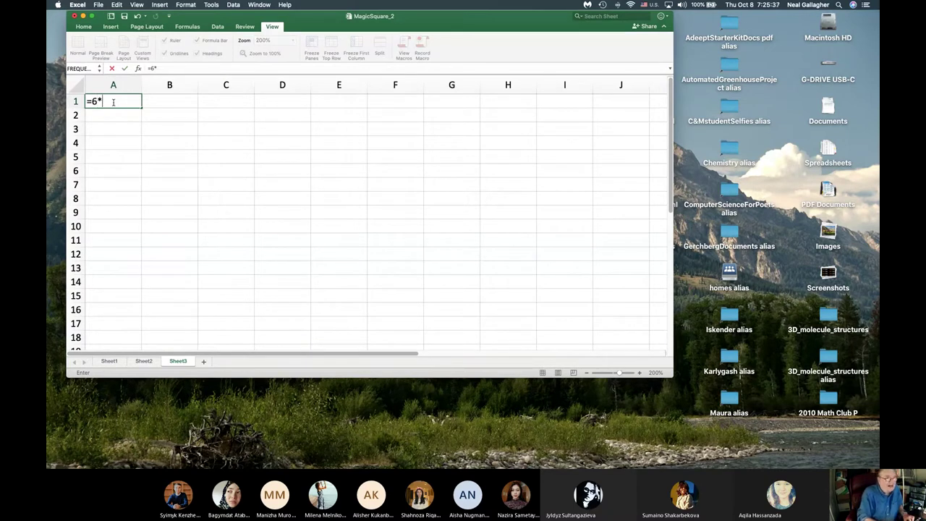
type("rand()")
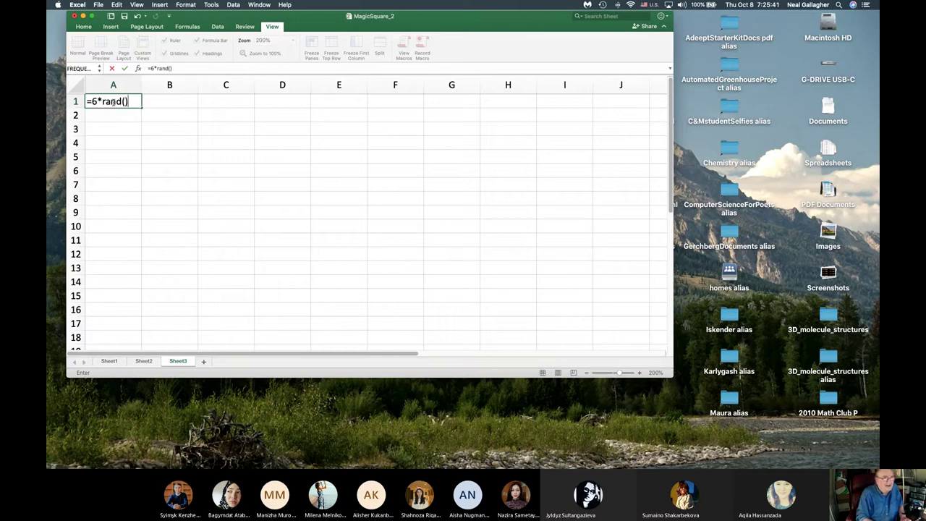
key("Return")
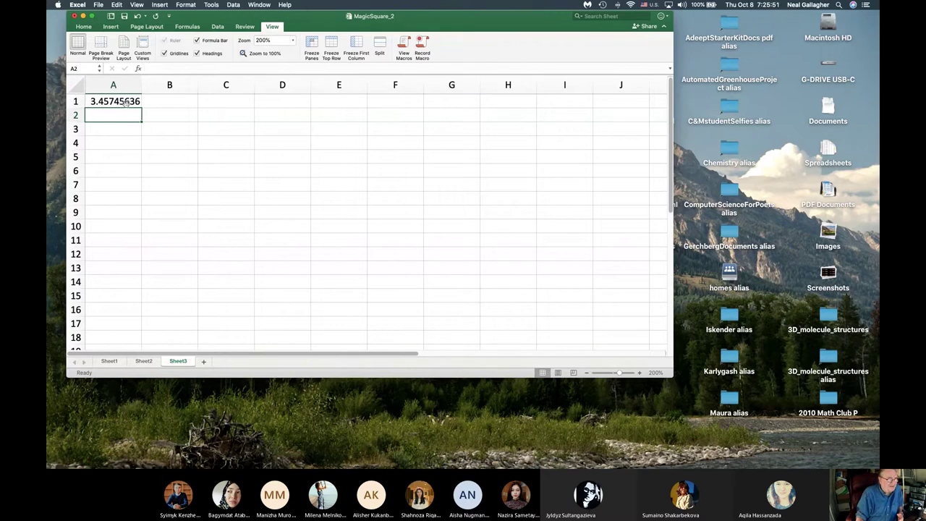
left_click(125, 101)
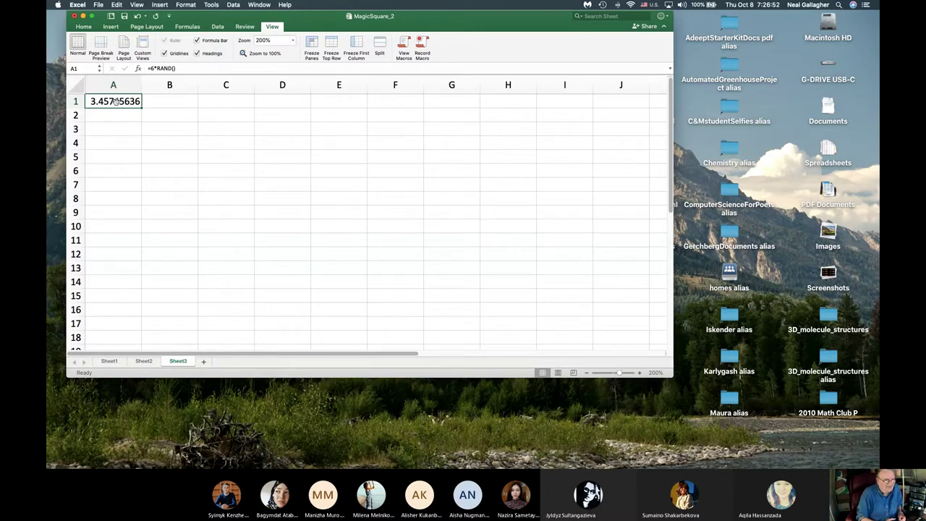
Begin an IF formula in cell B1 that tests whether A1 is less than 1
left_click(168, 103)
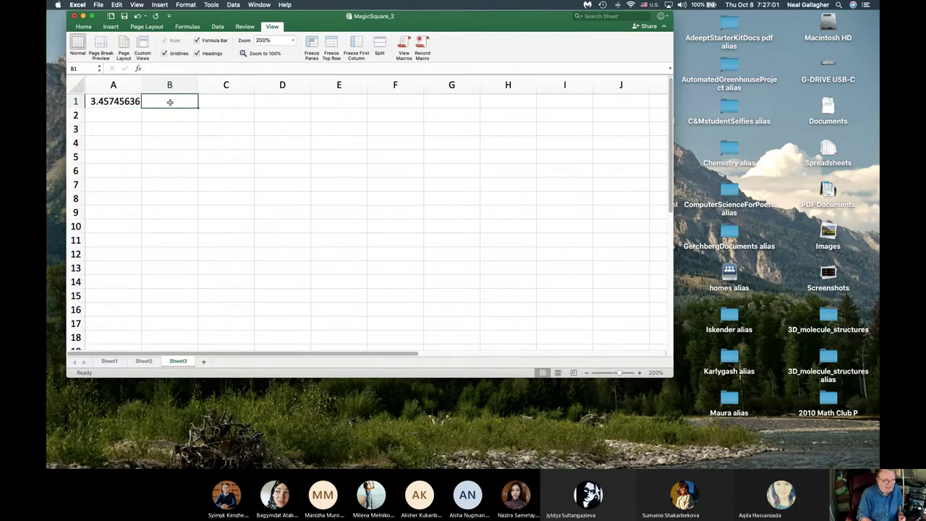
type("=")
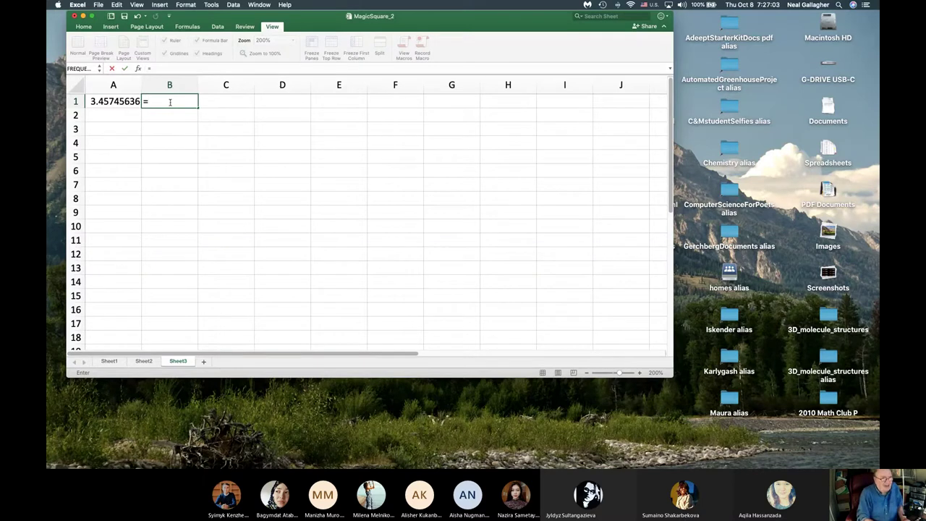
type("if")
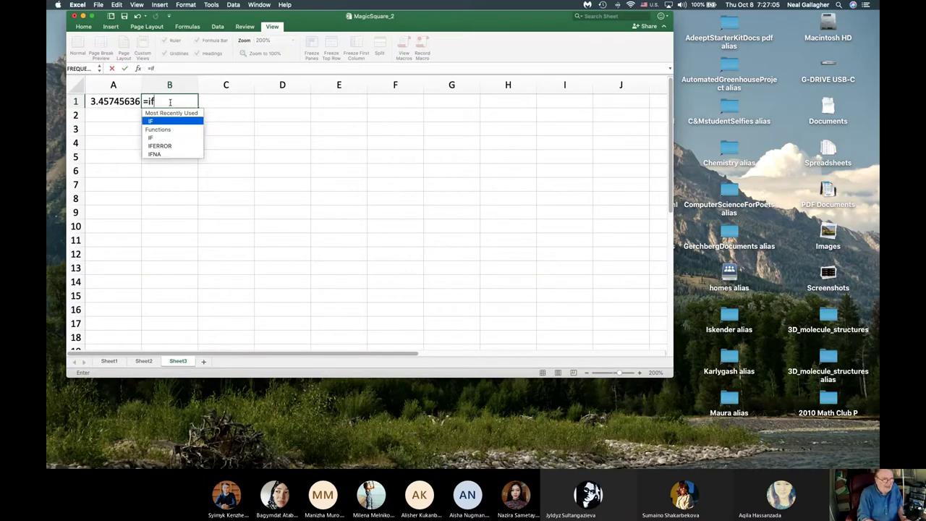
type("(")
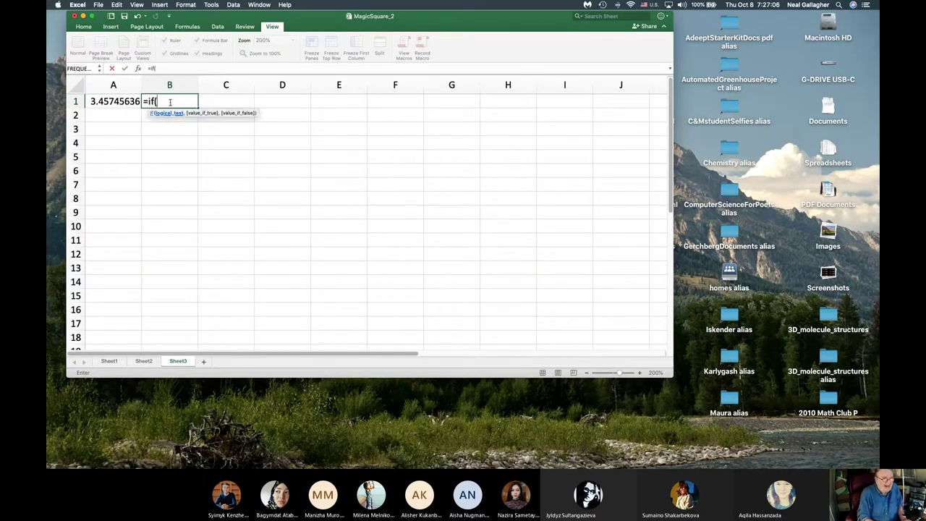
left_click(114, 102)
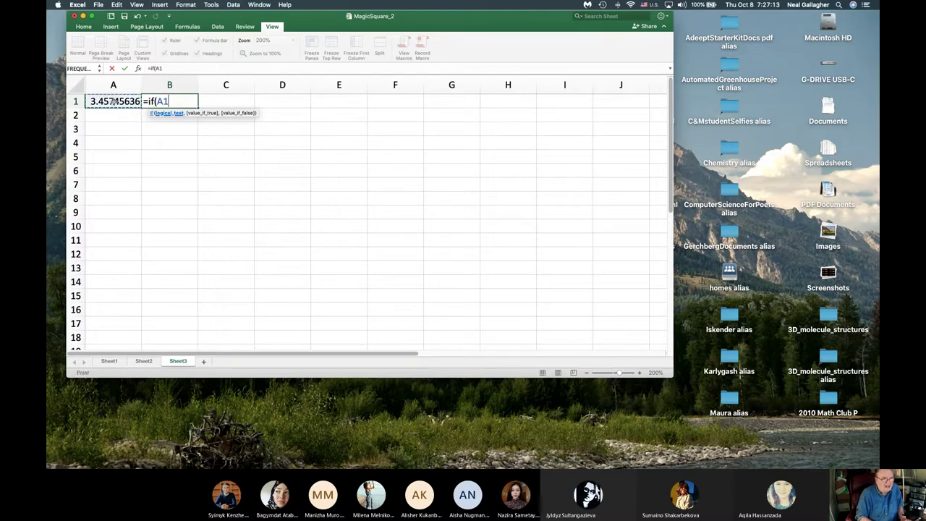
type(">")
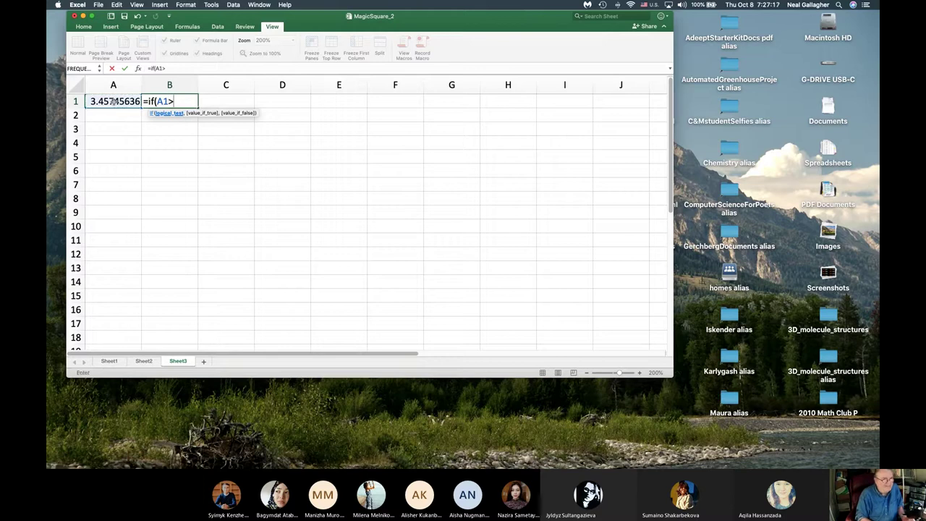
type("1,")
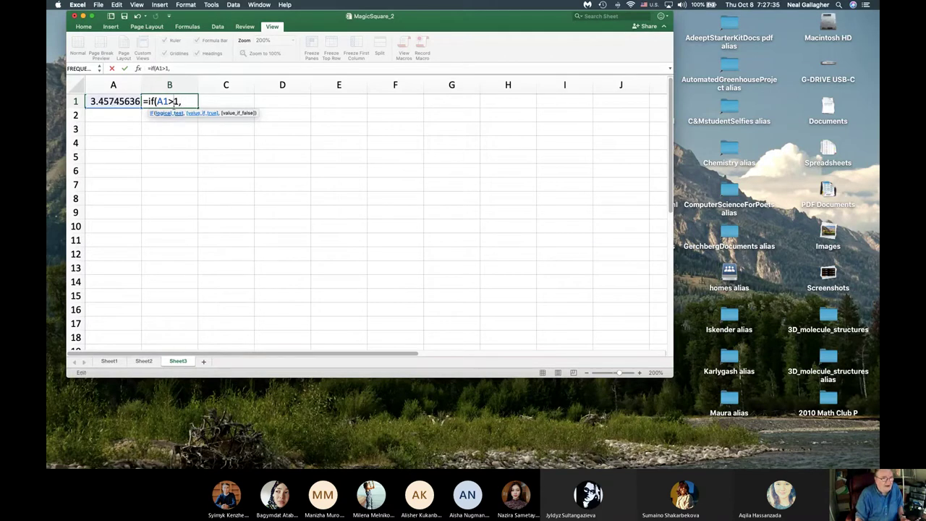
left_click(176, 113)
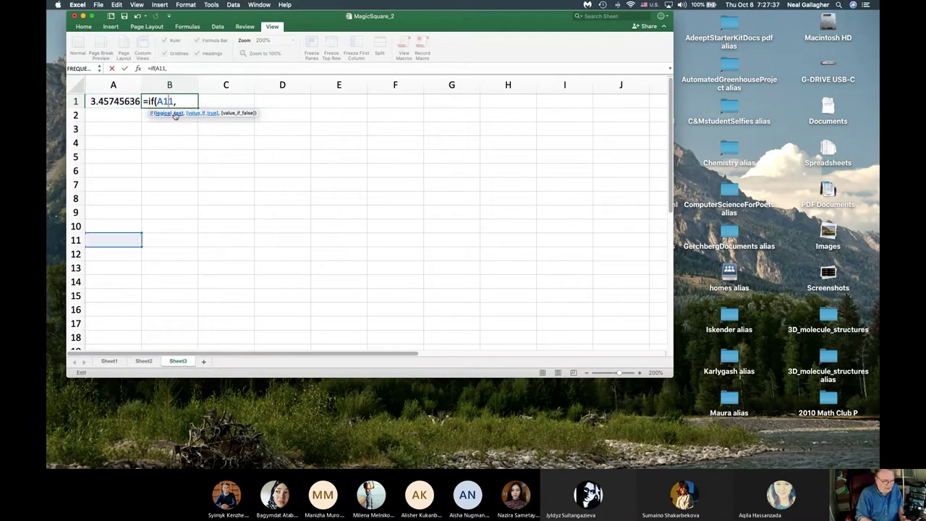
type("<")
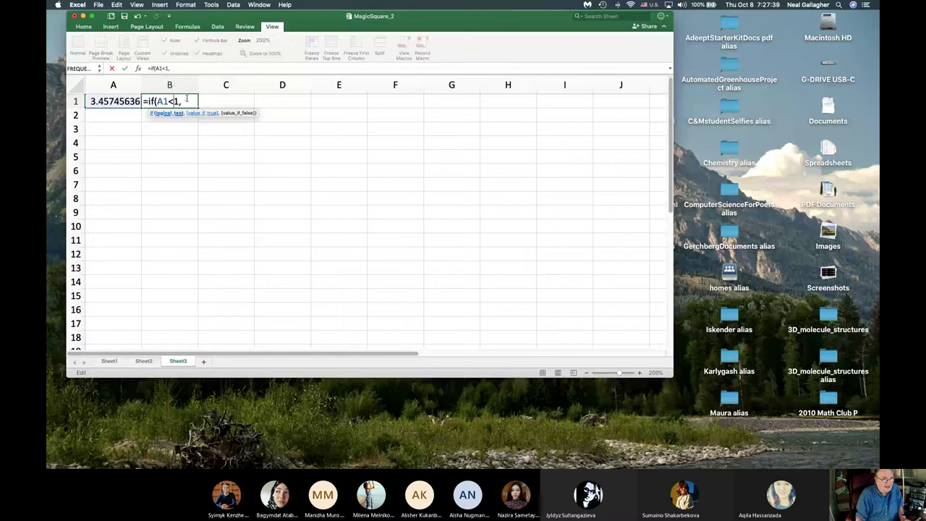
left_click(187, 102)
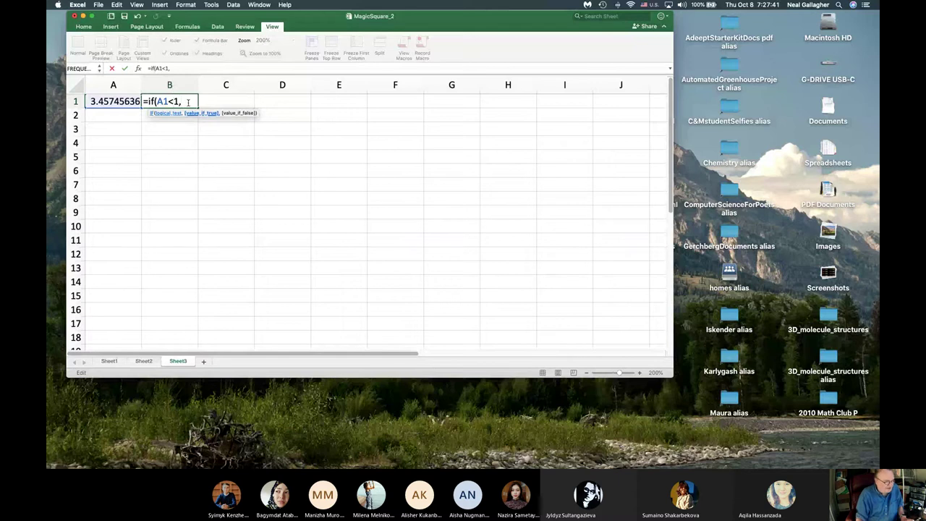
Complete the B1 formula with 1 as the true value and 2 as the false value, giving =IF(A1<1,1,2)
type("1,2")
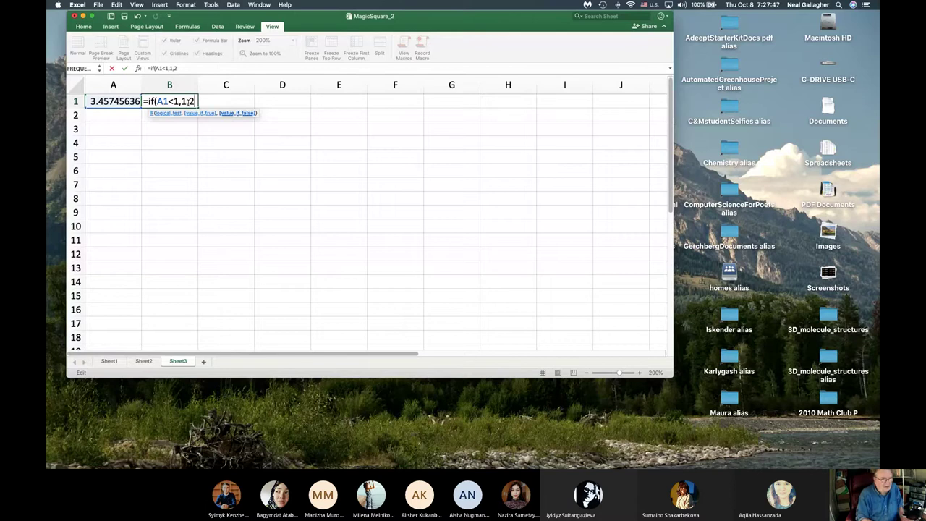
type(")")
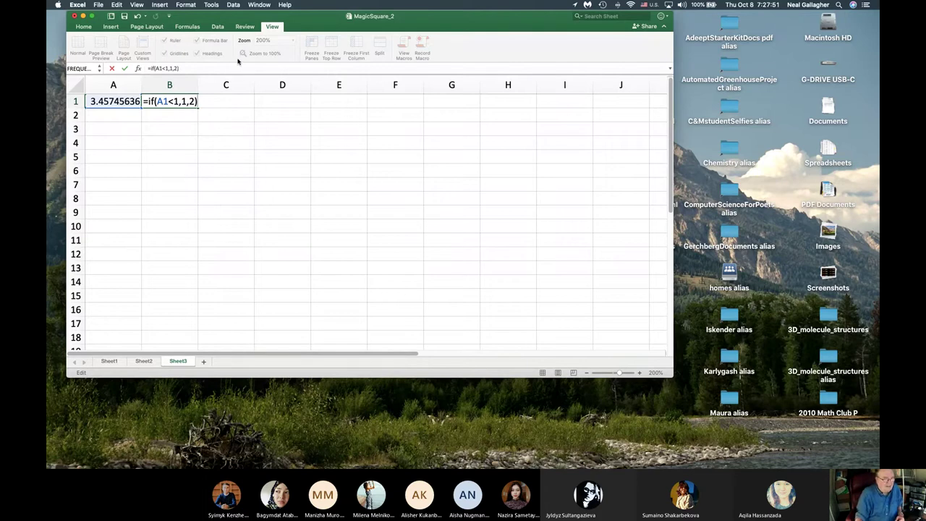
key("BackSpace")
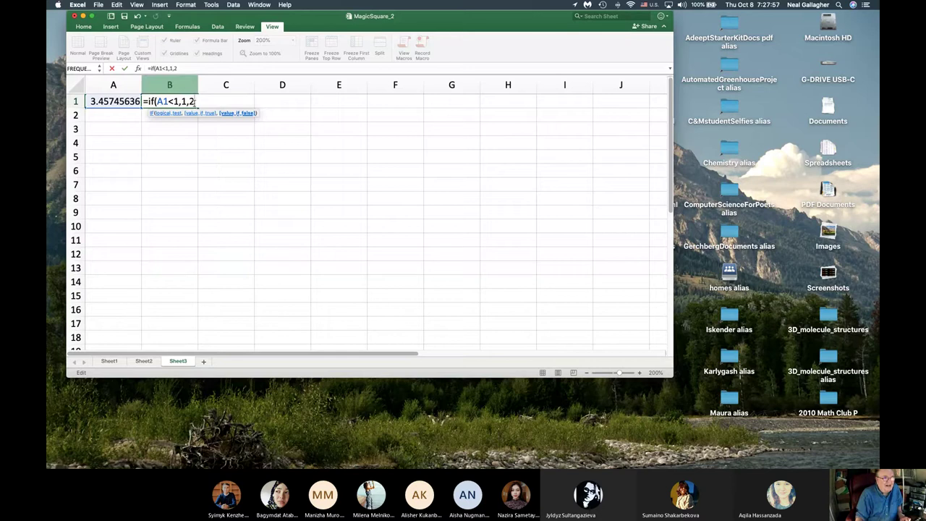
left_click(183, 70)
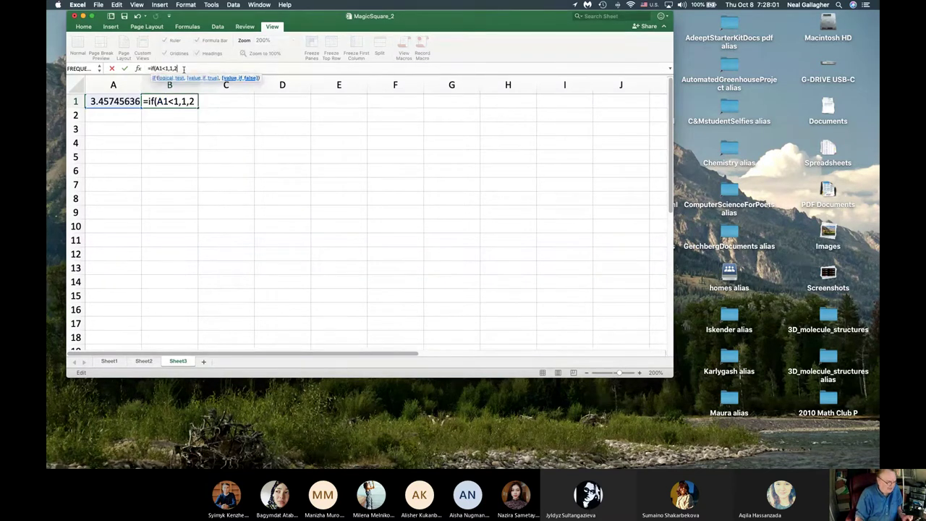
type(")")
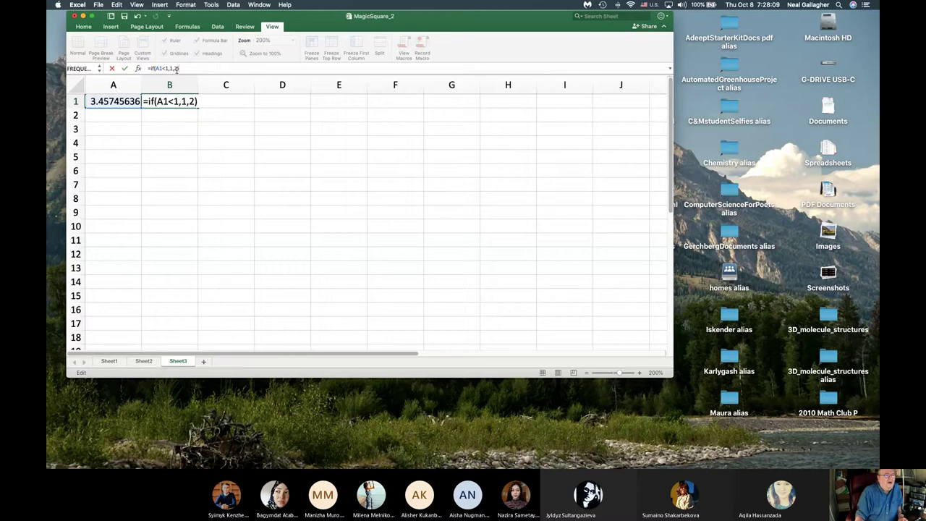
key("Return")
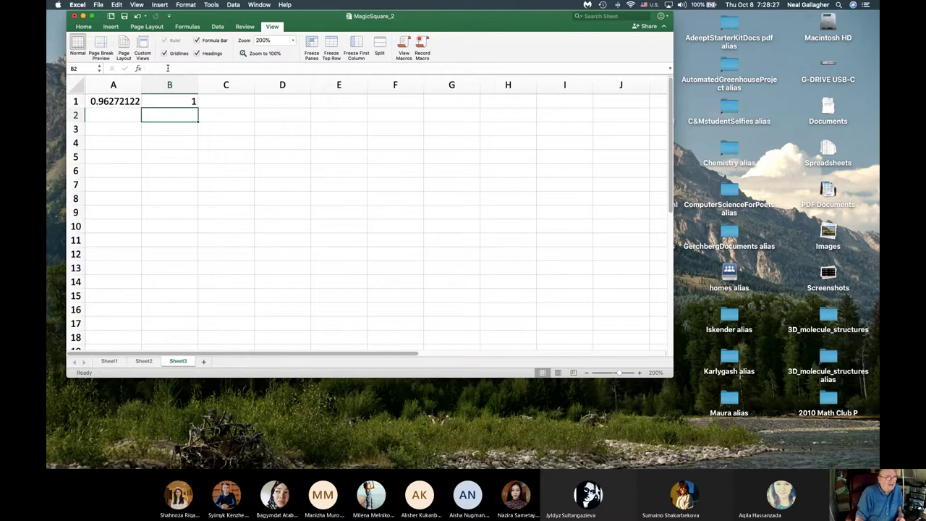
Fill the formulas in A1:B1 down through row 10
left_click(165, 68)
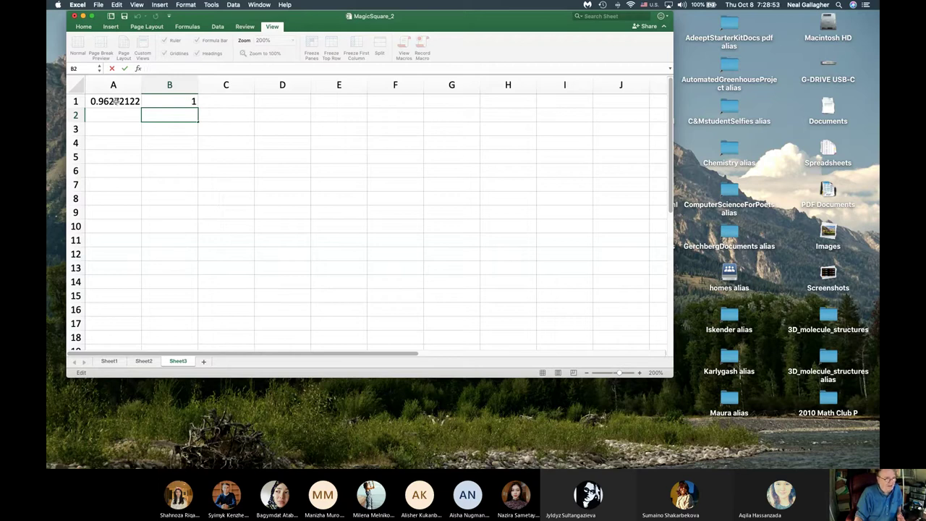
left_click(116, 101)
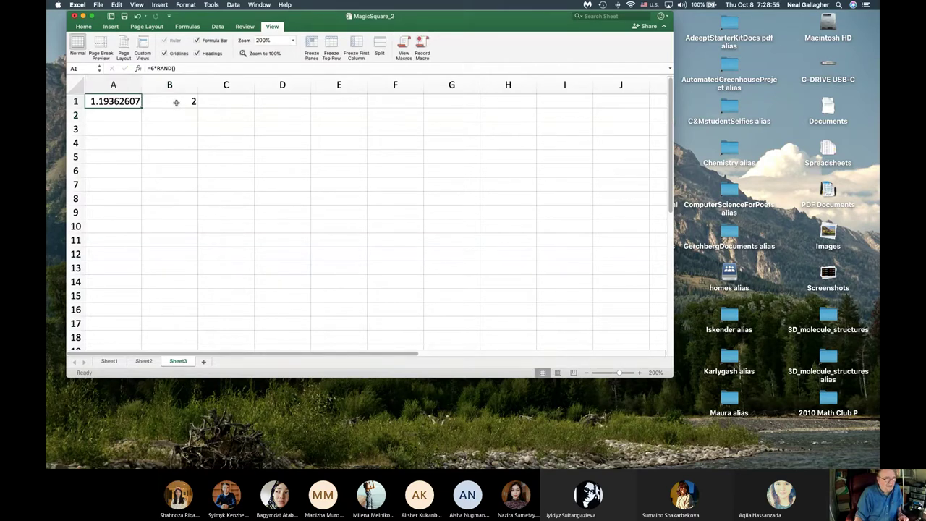
left_click(177, 102, "shift")
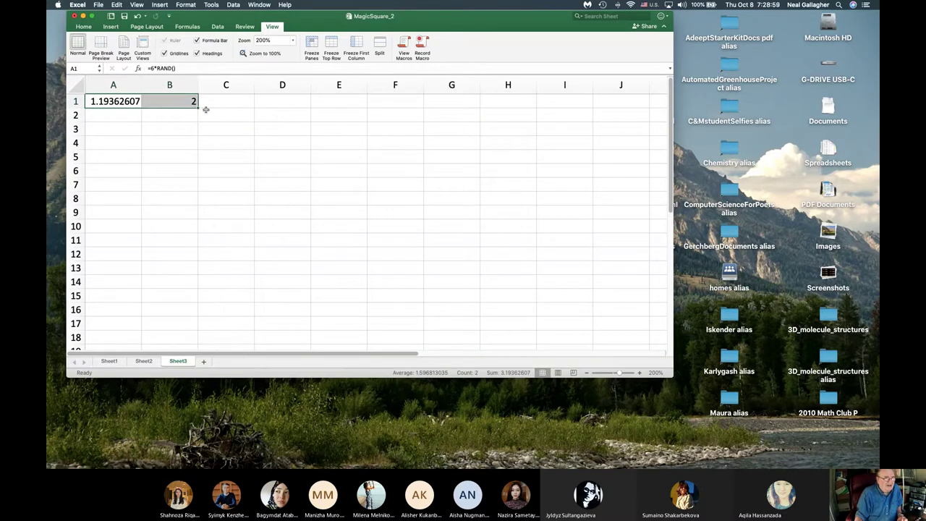
left_click_drag(199, 107, 191, 233)
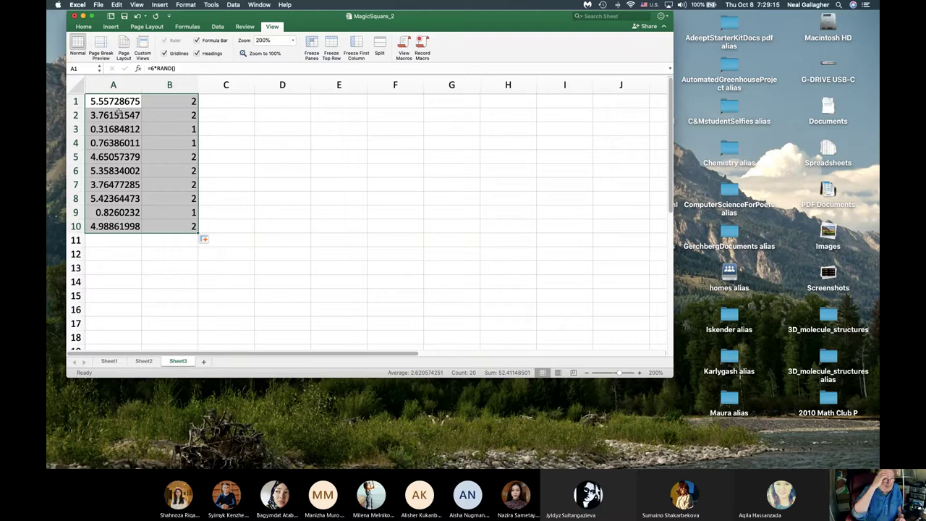
Replace the false value in the B1 formula with a nested IF that tests whether A1 is less than 2
left_click(156, 104)
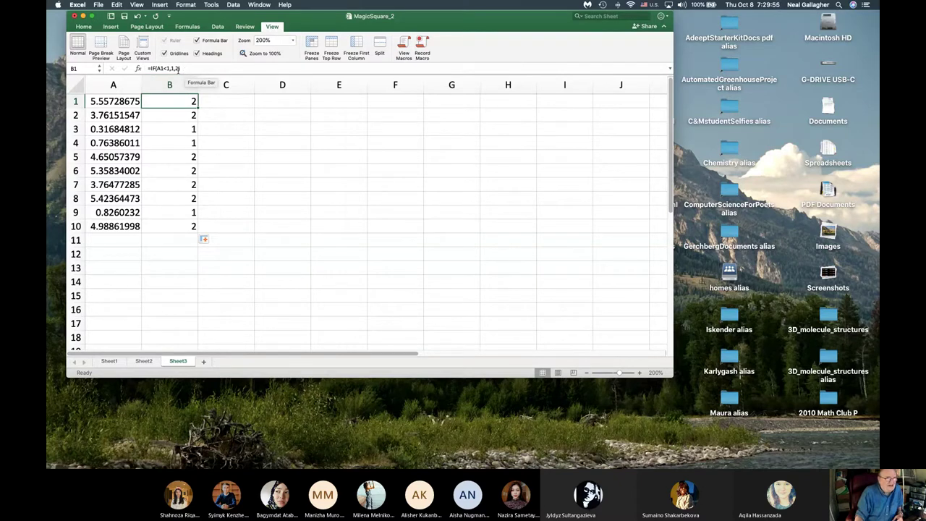
left_click(178, 69)
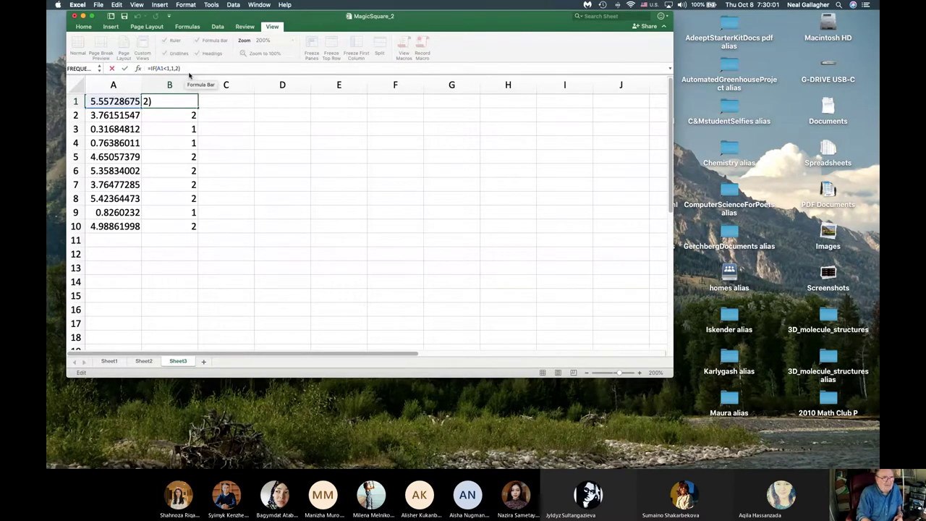
key("BackSpace")
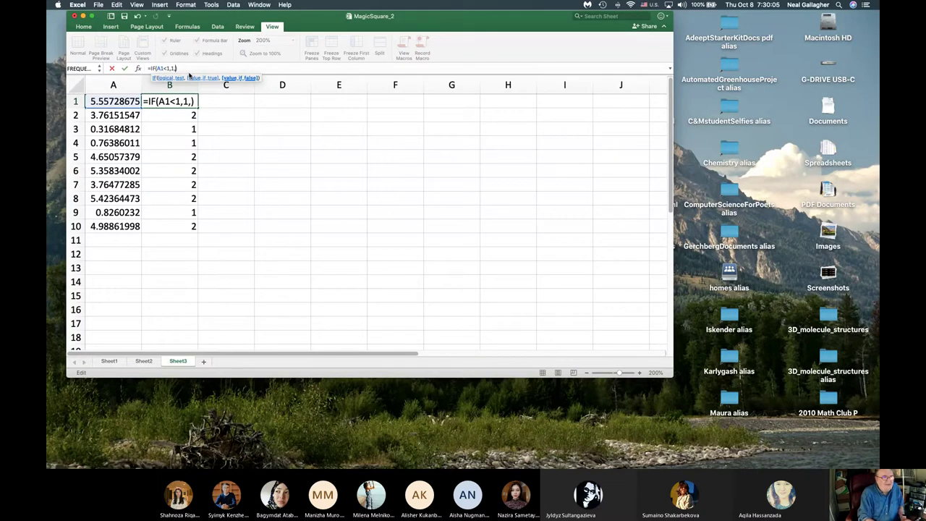
type("IF")
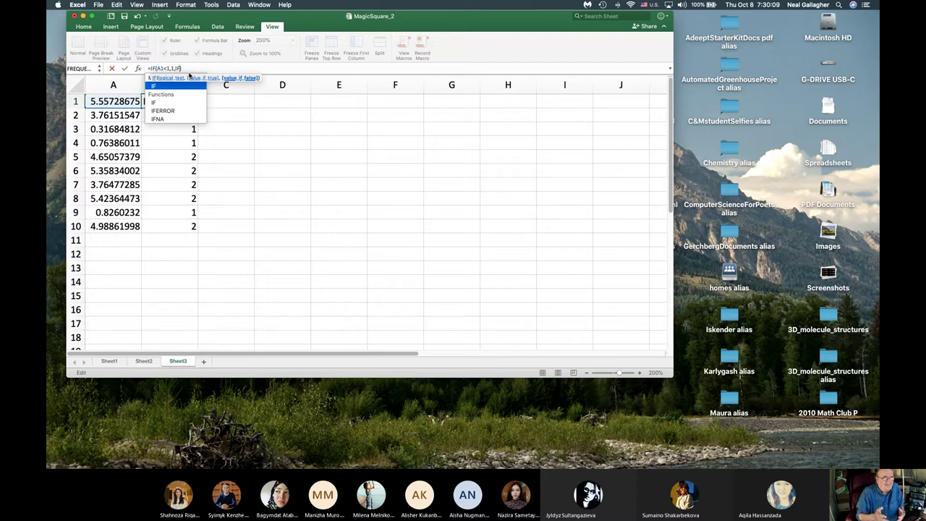
type("(")
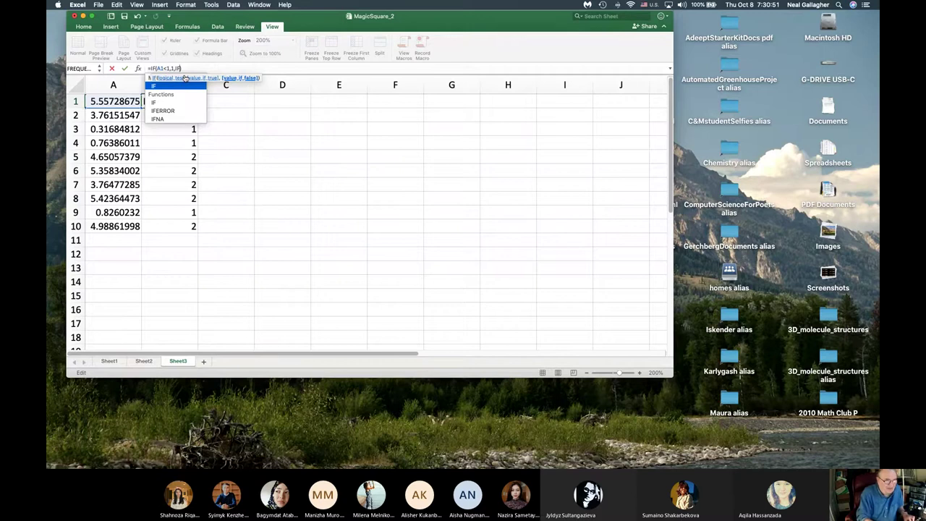
type("(")
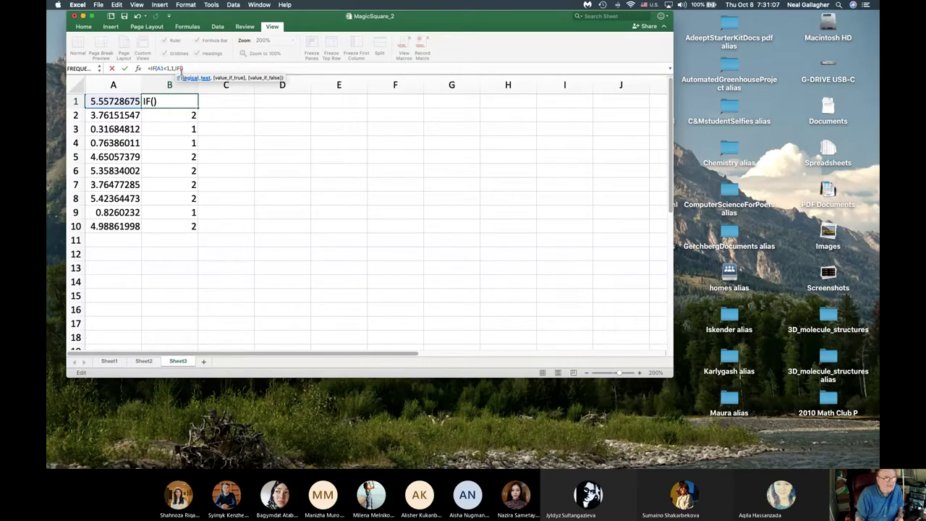
left_click(113, 103)
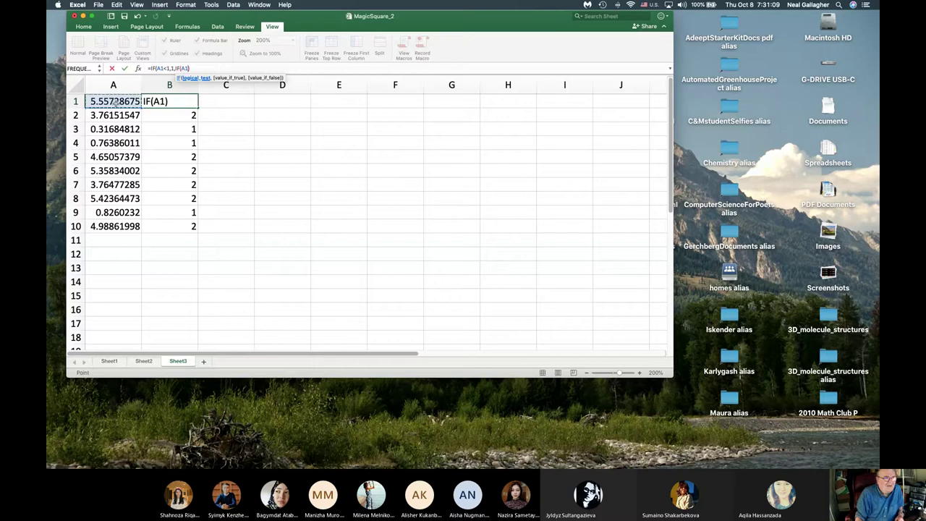
type("<2")
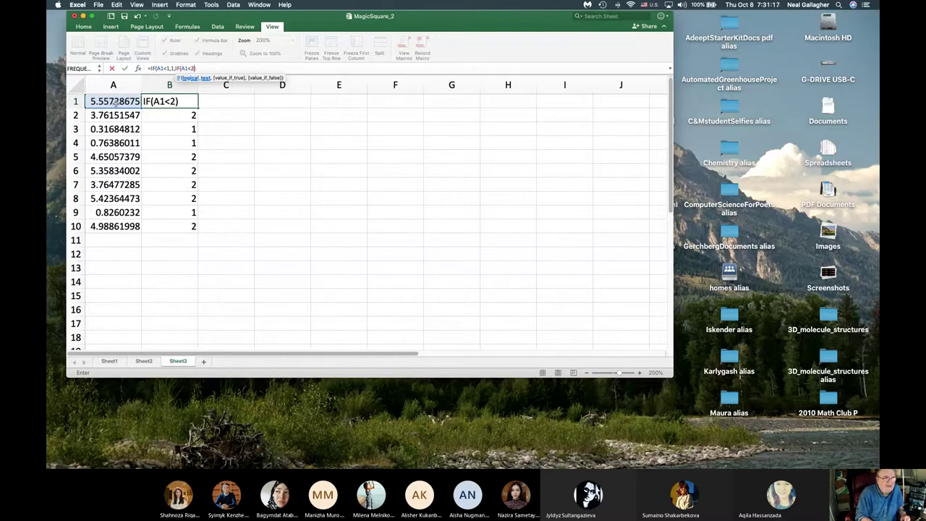
Complete the nested IF in B1 with 2 as the true value and 3 as the false value, giving =IF(A1<1,1,IF(A1<2,2,3))
type(",2,")
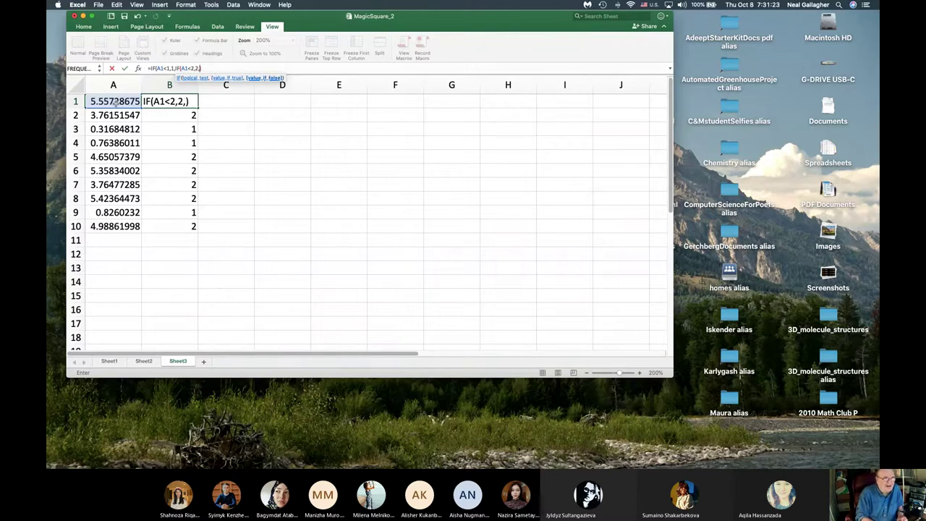
type("3")
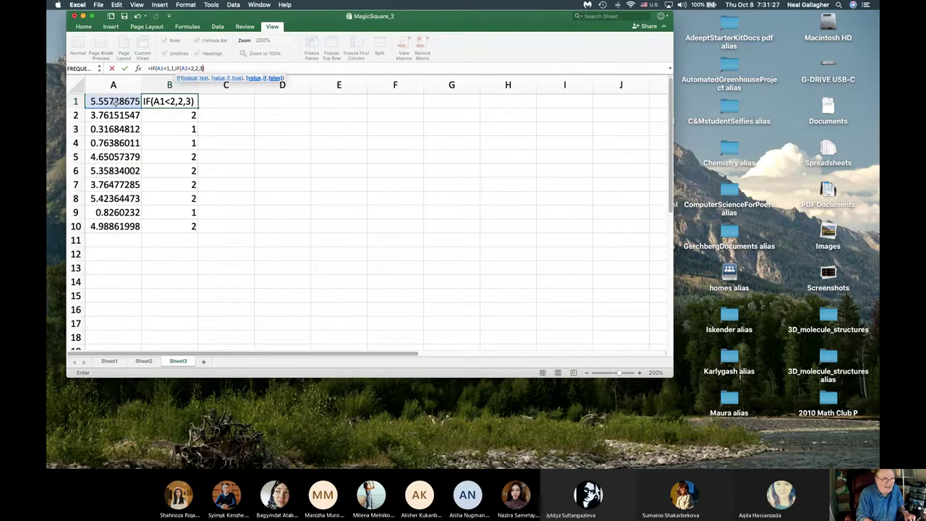
type(")")
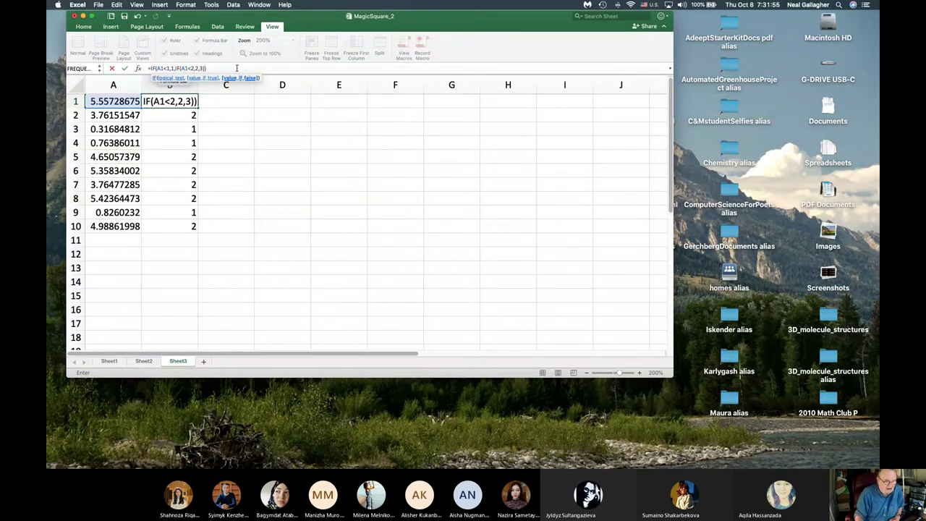
key("Return")
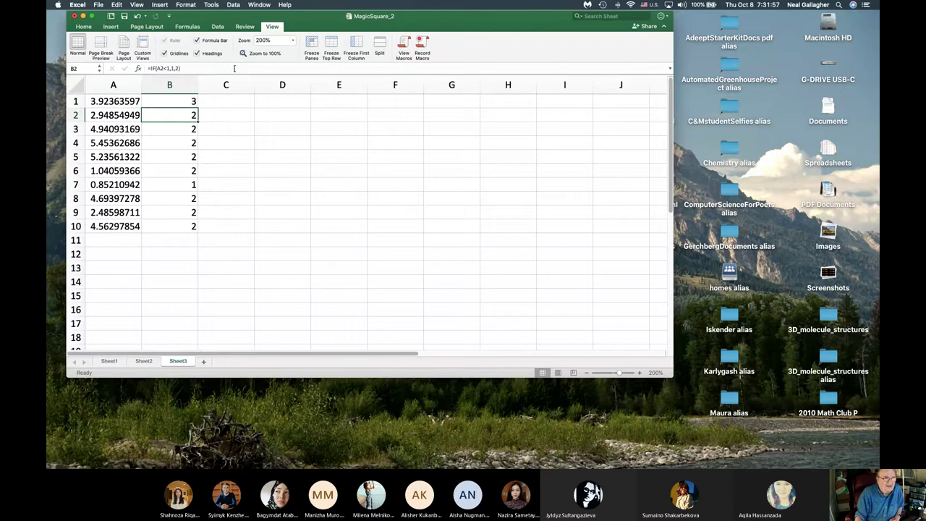
Fill A1:B1 down through row 10 to apply the two-level IF formula to every row
left_click(114, 102)
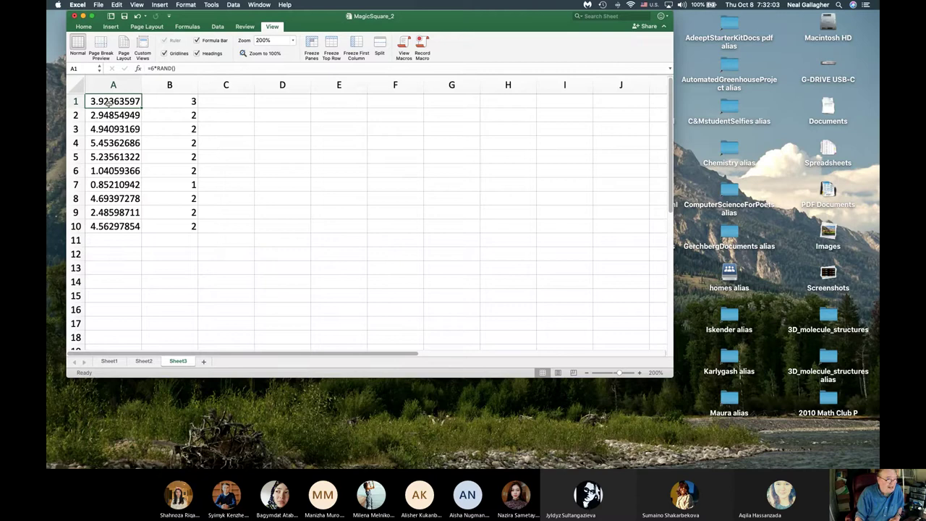
left_click(191, 104)
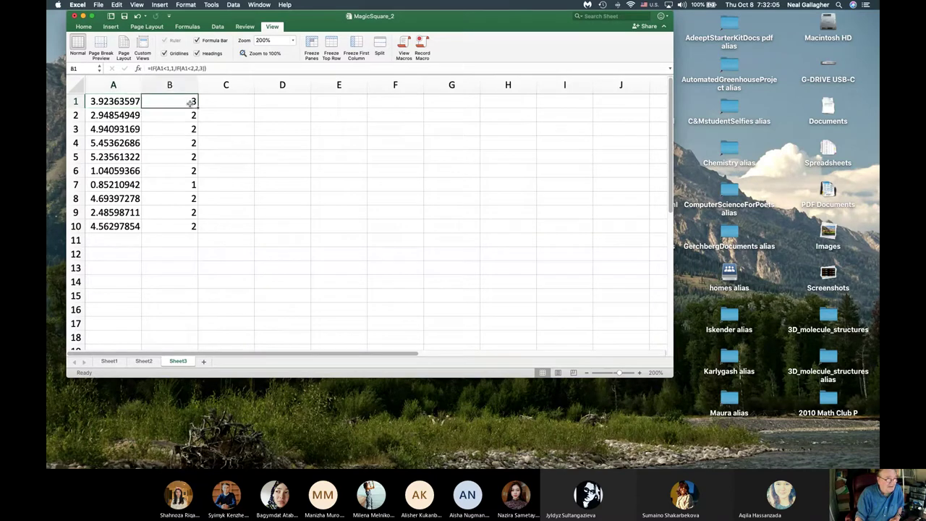
left_click(114, 106)
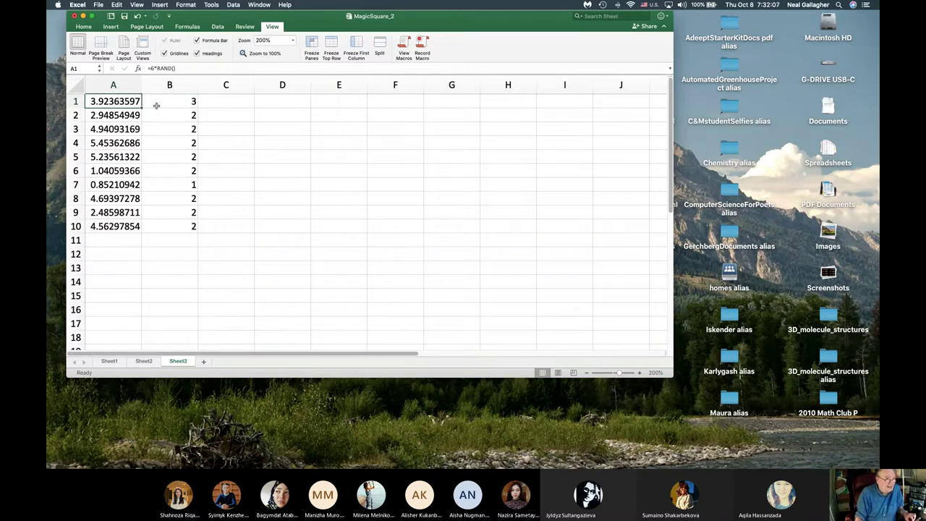
left_click(159, 106, "shift")
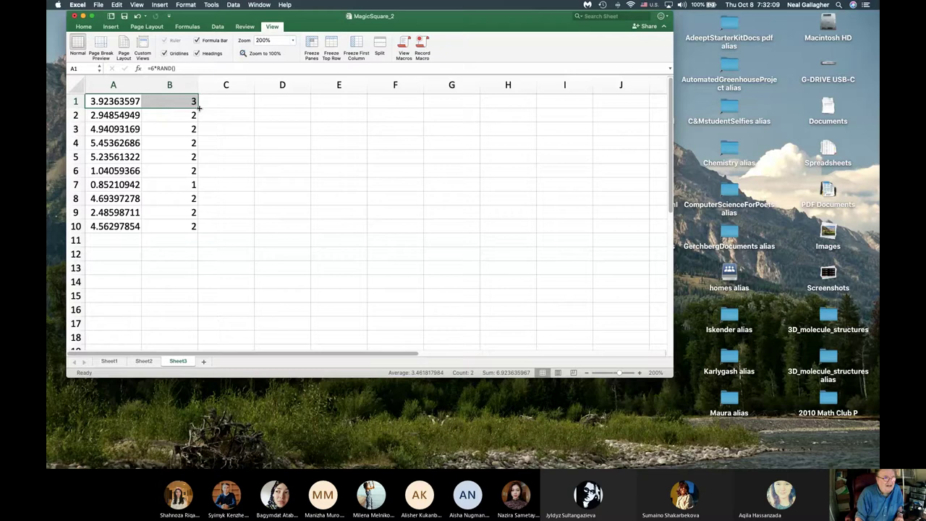
left_click_drag(198, 108, 198, 237)
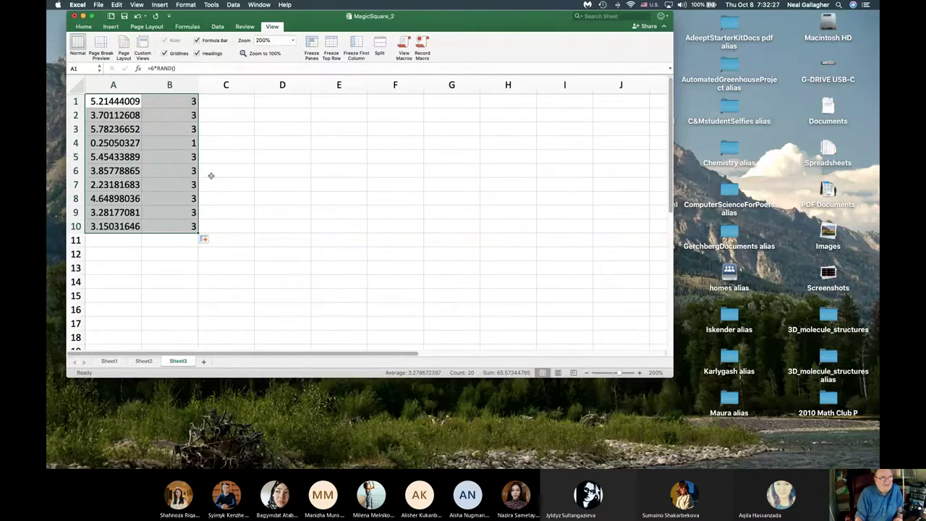
Replace the final false value 3 in the B1 formula with a third nested IF that tests whether A1 is less than 3
left_click(191, 103)
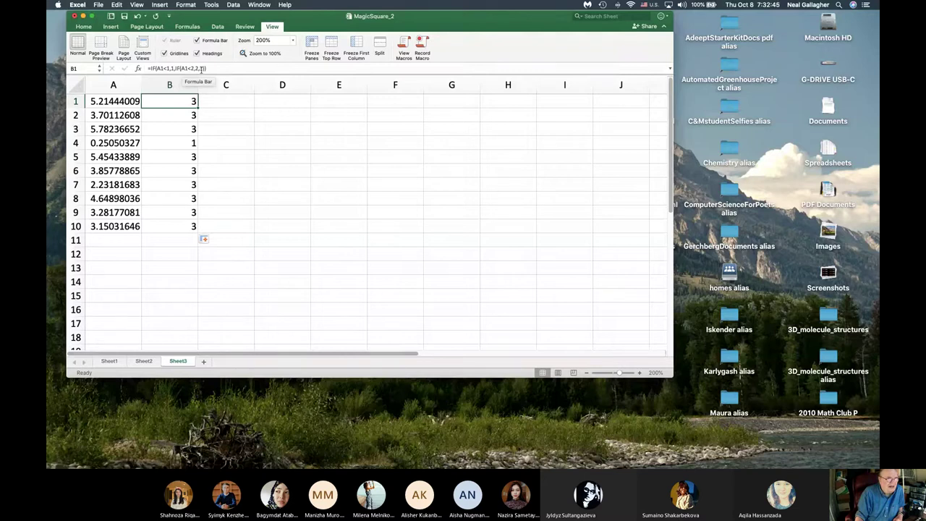
left_click(203, 68)
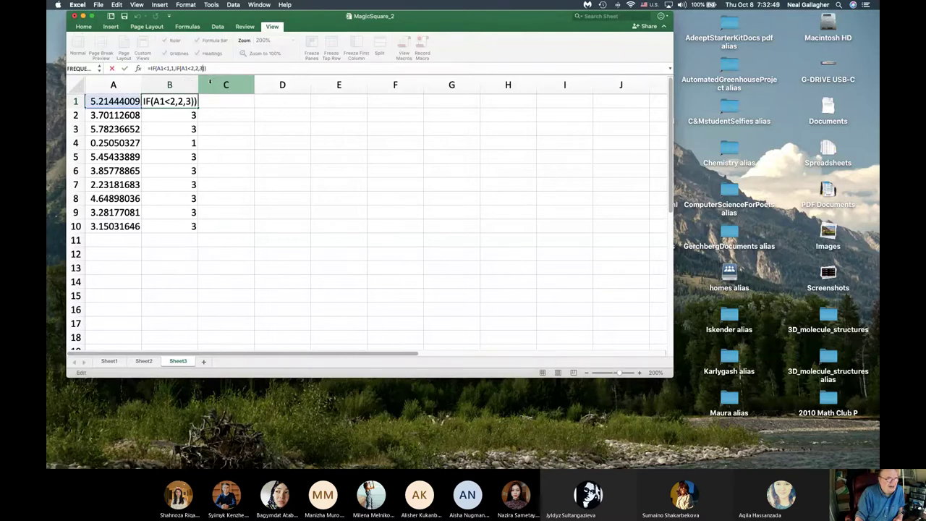
key("BackSpace")
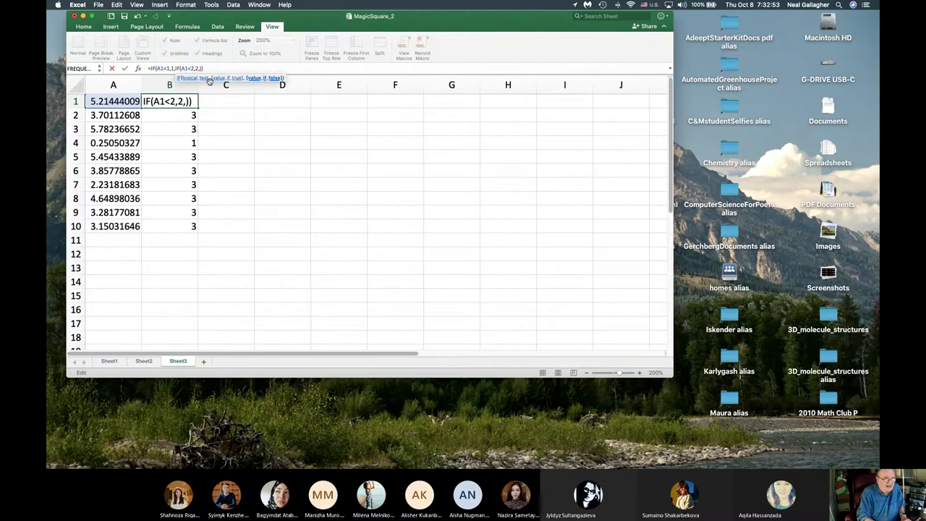
type("I")
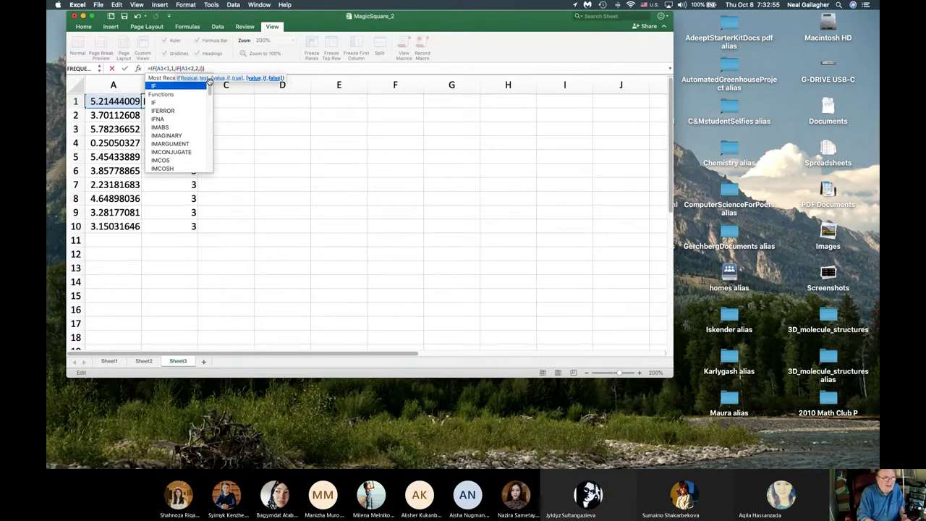
type("f(")
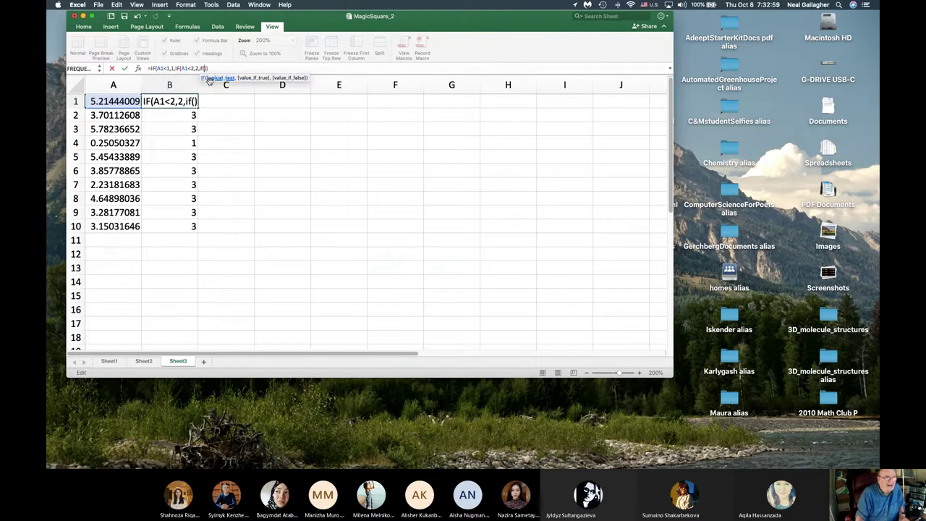
left_click(109, 102)
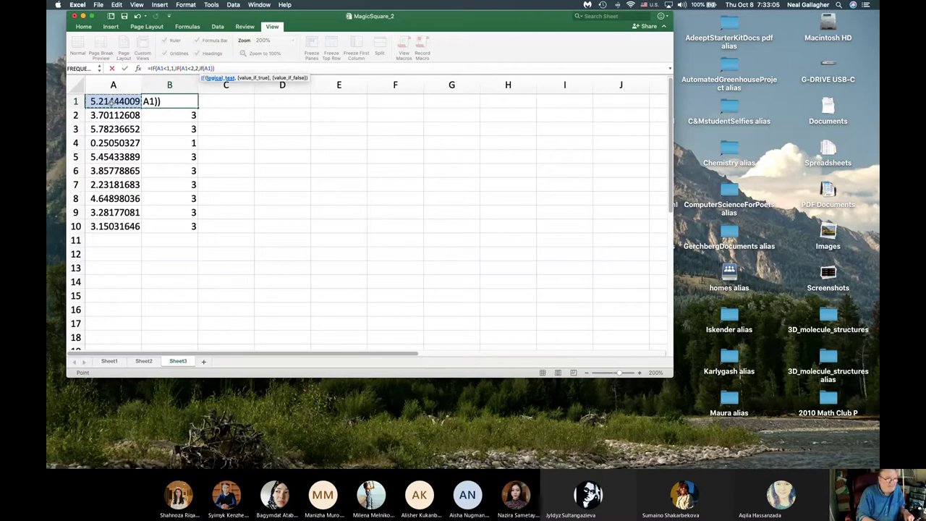
type("<")
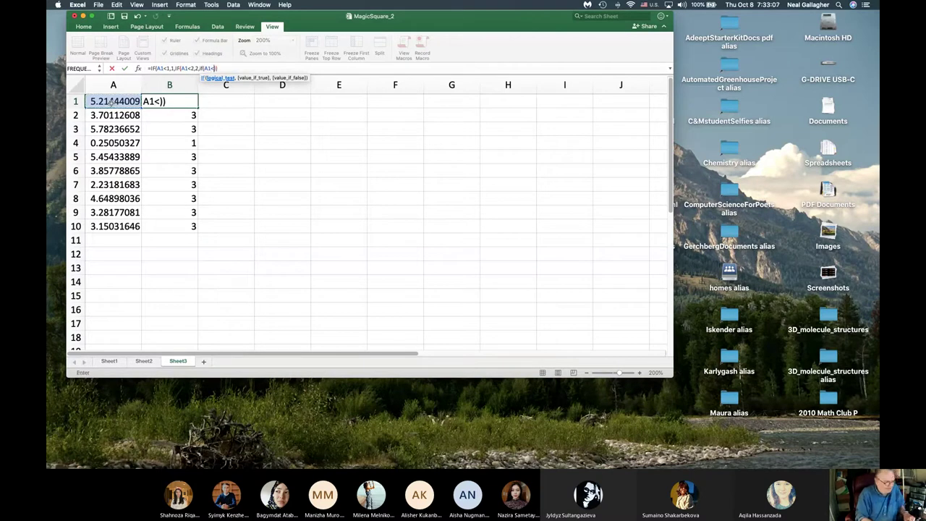
type("3")
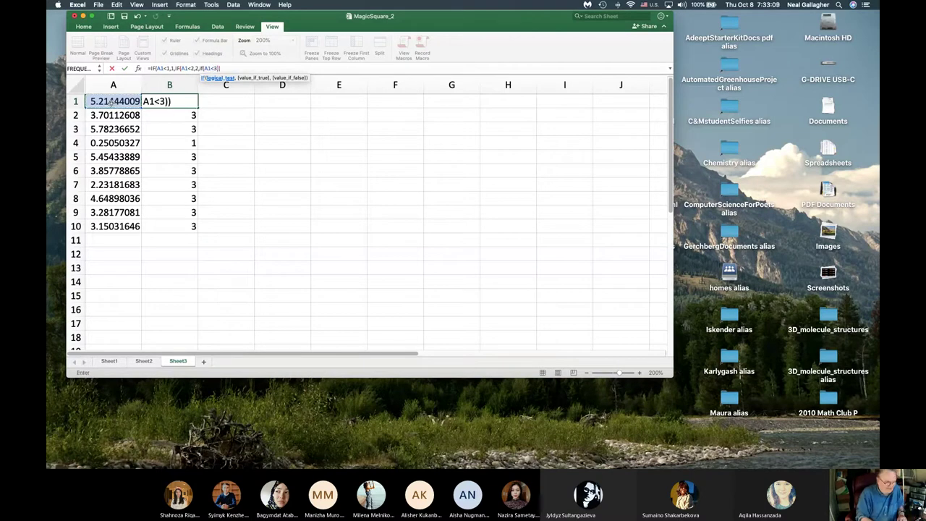
Complete the third IF in B1 with 3 if true and 4 if false, giving =IF(A1<1,1,IF(A1<2,2,IF(A1<3,3,4)))
type(",")
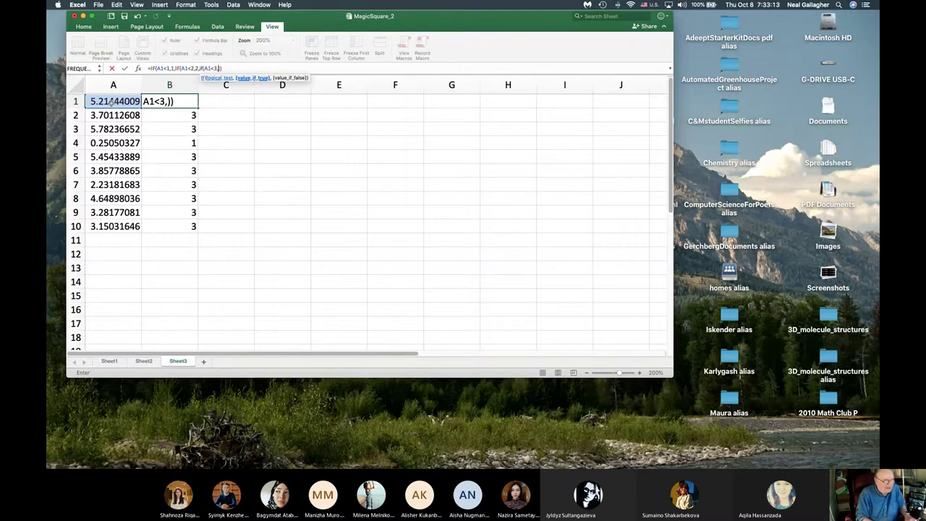
type("3,")
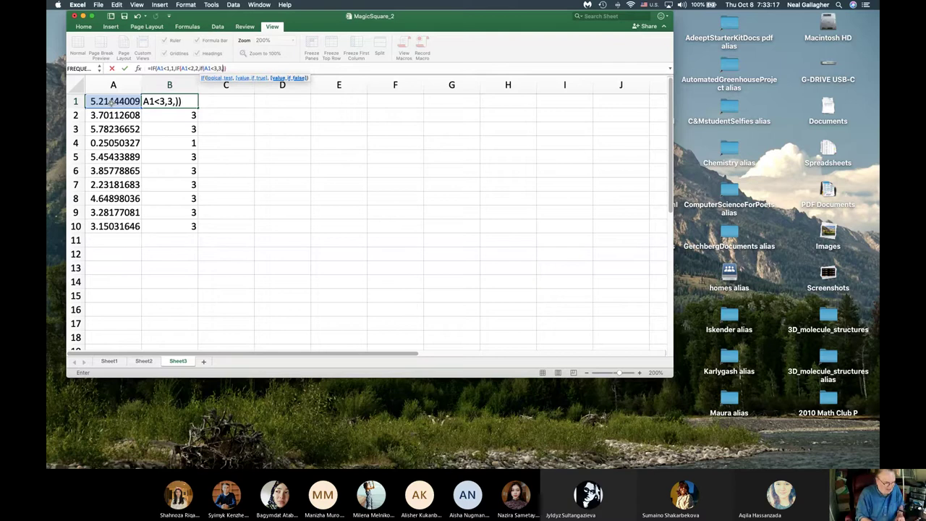
type("4)")
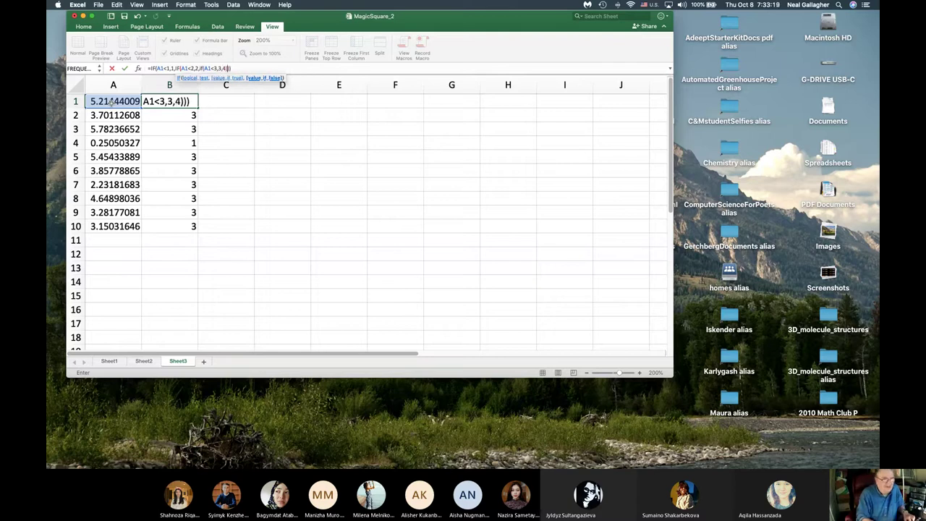
key("Return")
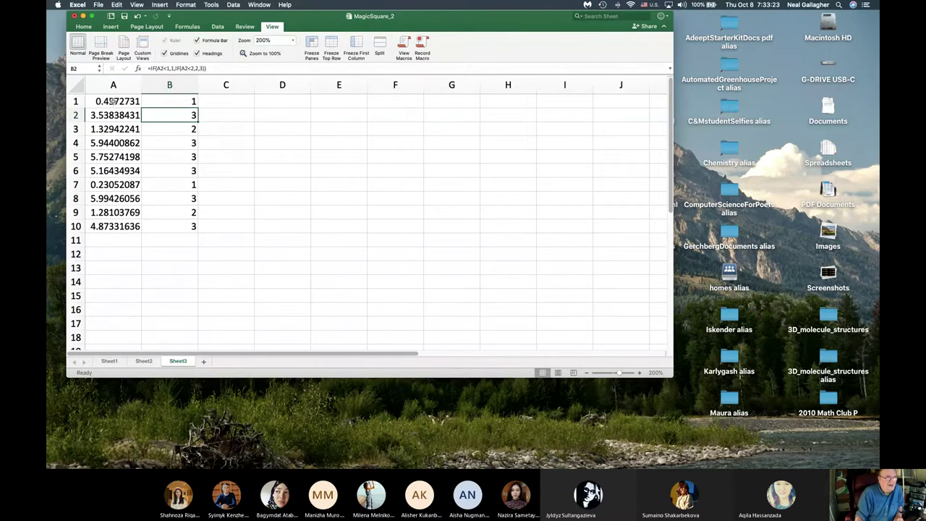
Fill A1:B1 down through row 10 to apply the three-level IF formula to every row
left_click(141, 101)
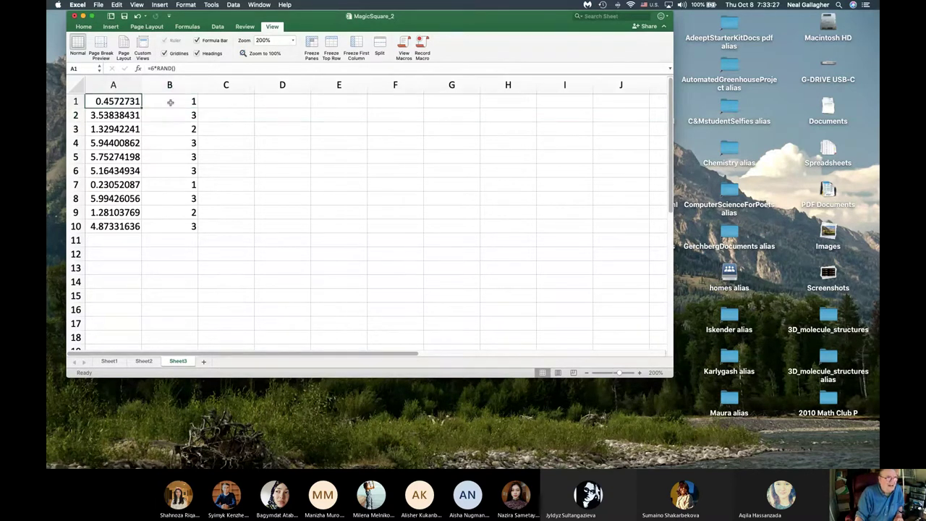
left_click(171, 99)
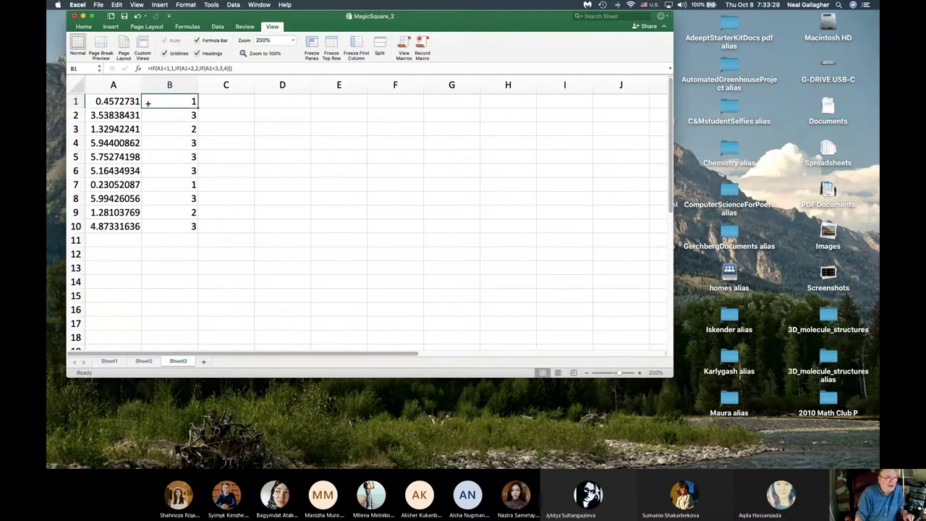
left_click(119, 103, "shift")
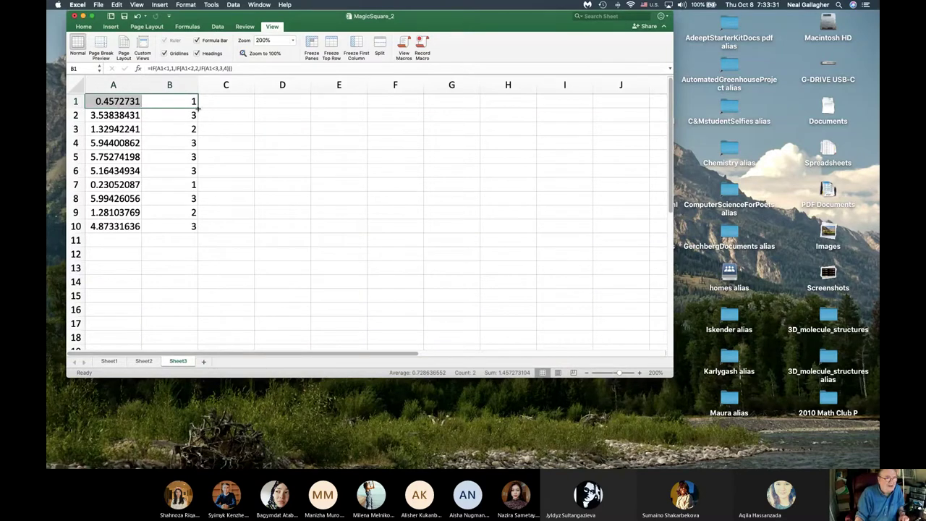
left_click_drag(198, 107, 202, 234)
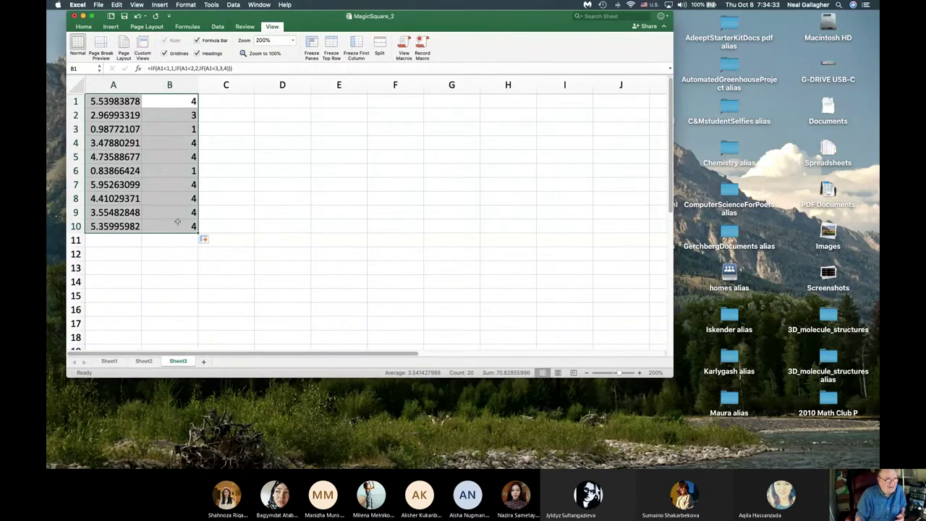
Copy the full three-level IF formula from B1 and paste it into a new blank document in Pages
left_click_drag(246, 69, 132, 70)
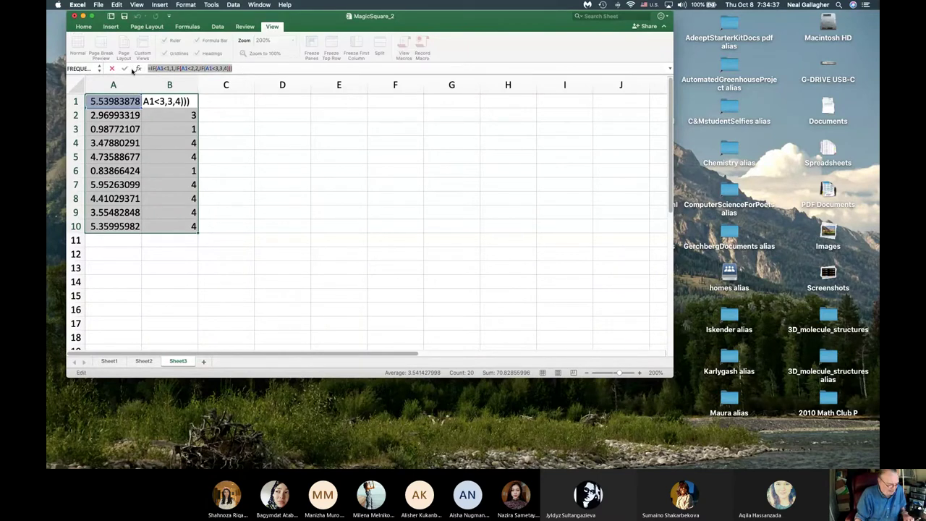
key("super+c")
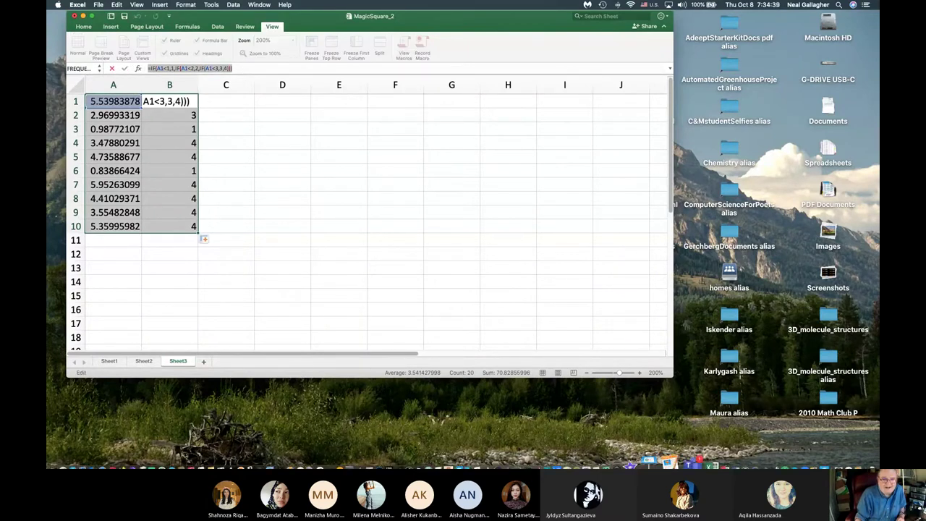
left_click(671, 450)
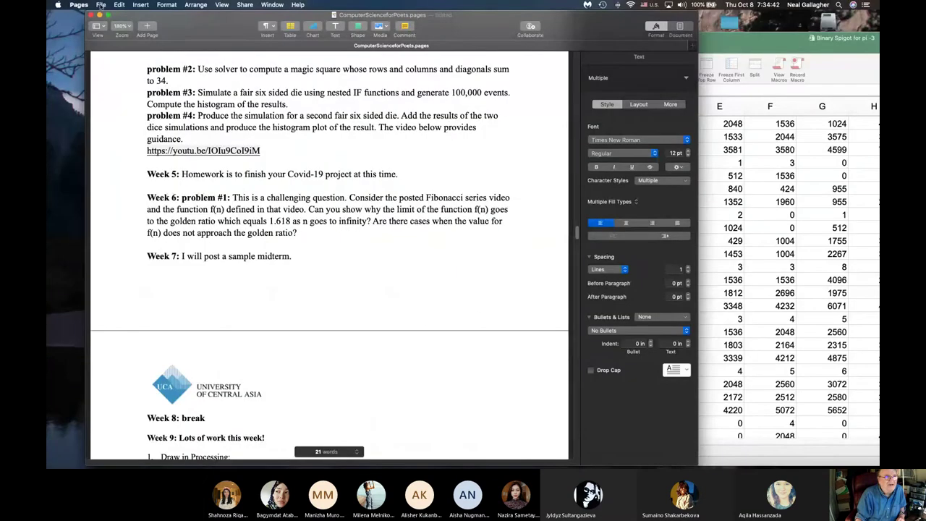
left_click(101, 5)
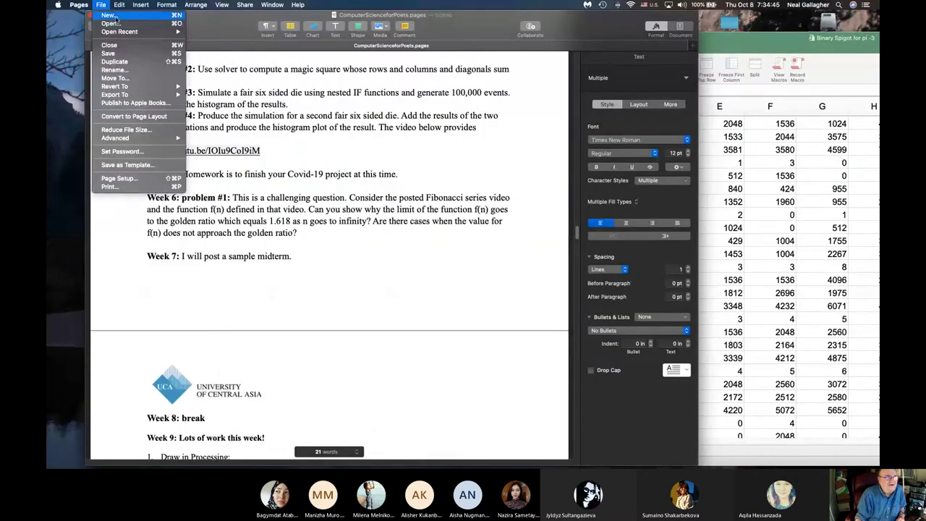
left_click(110, 15)
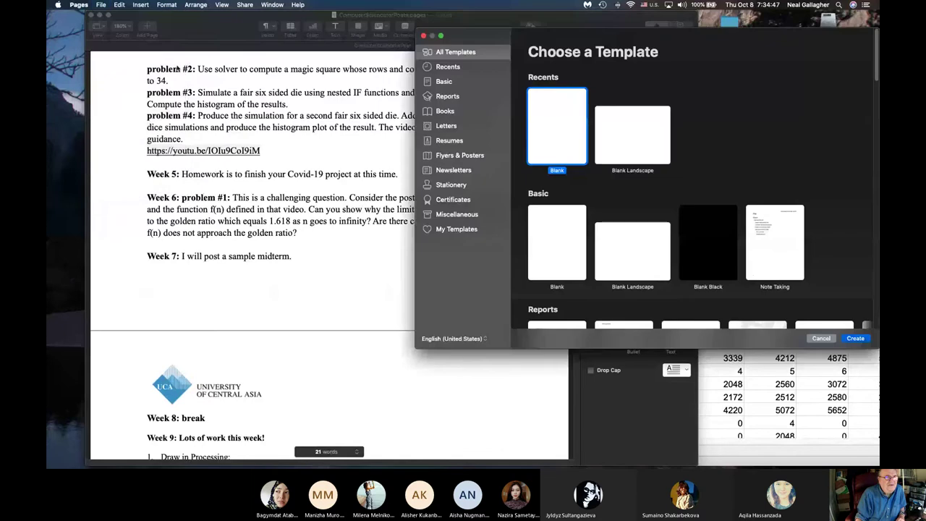
double_click(572, 136)
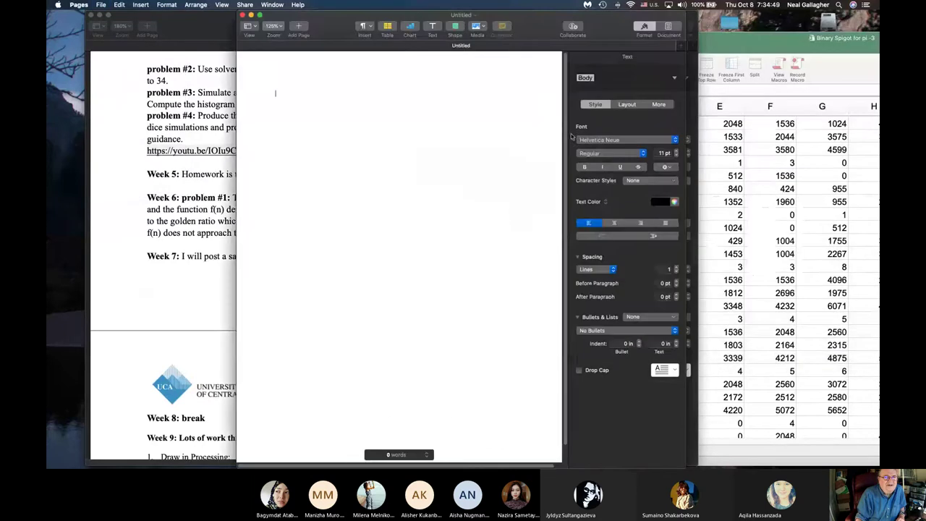
key("super+v")
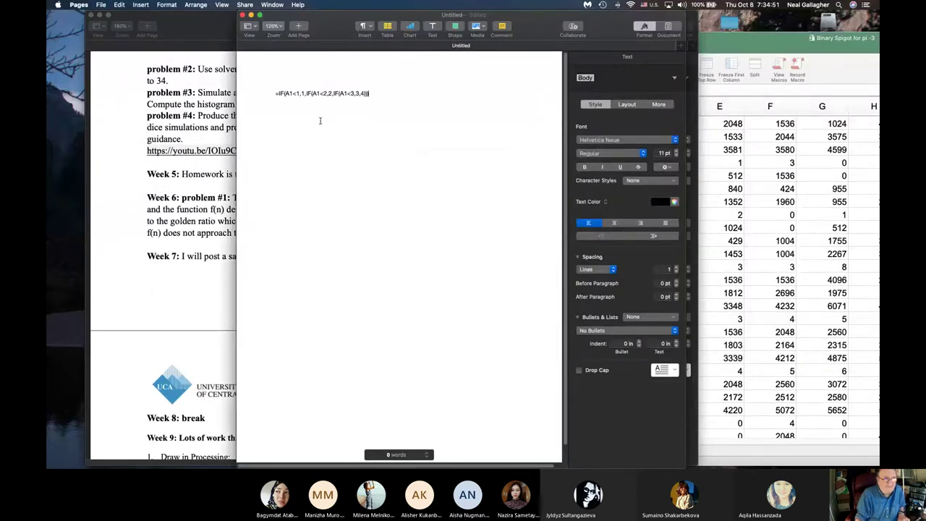
Highlight the pasted IF formula, enlarge the document view to 300%, and move its window to uncover the course document
left_click_drag(389, 92, 254, 90)
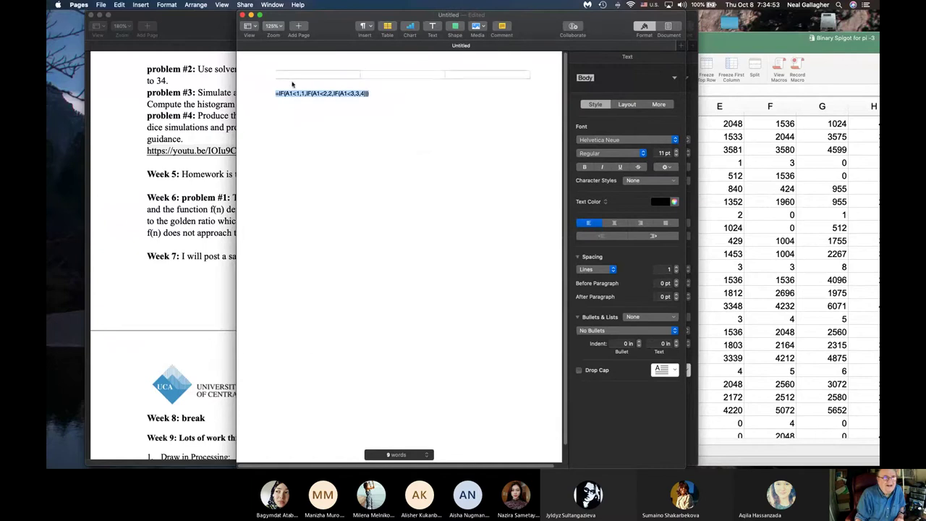
left_click(280, 27)
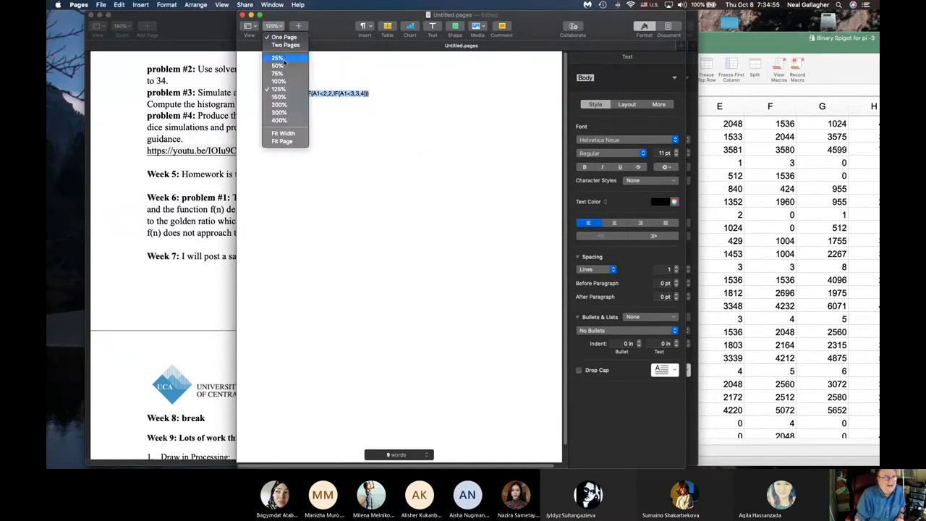
left_click(283, 113)
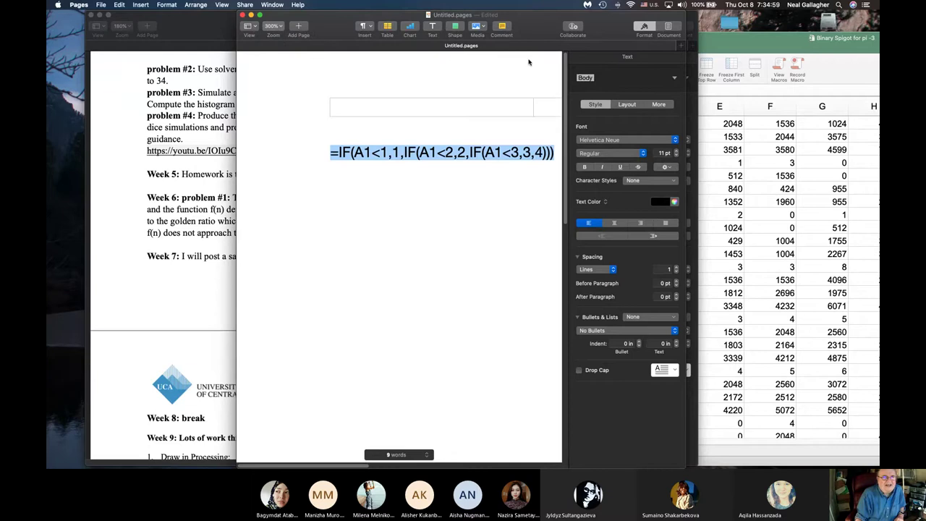
left_click_drag(537, 19, 455, 19)
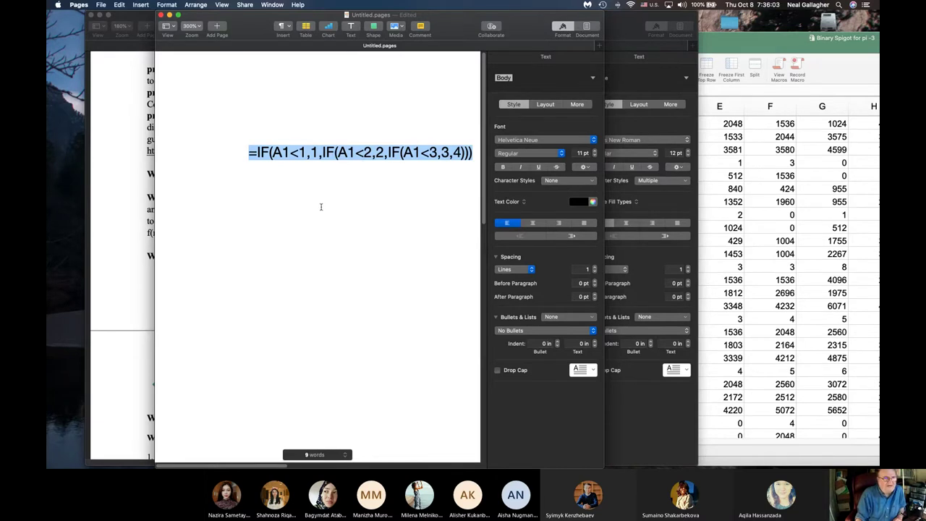
left_click_drag(256, 23, 468, 15)
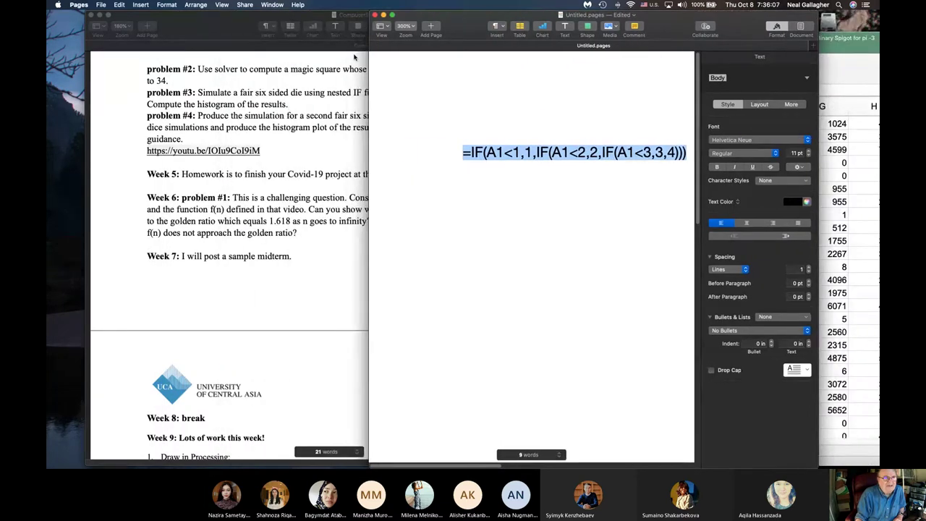
Return to Excel to review the magic squares on Sheet1 and Sheet2, and switch to the Microsoft Teams meeting
key("super+Tab")
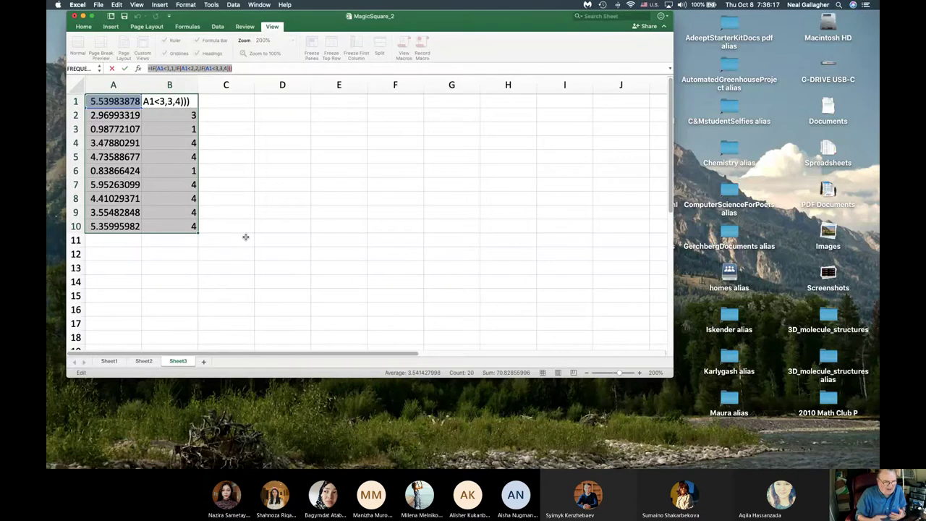
left_click(109, 361)
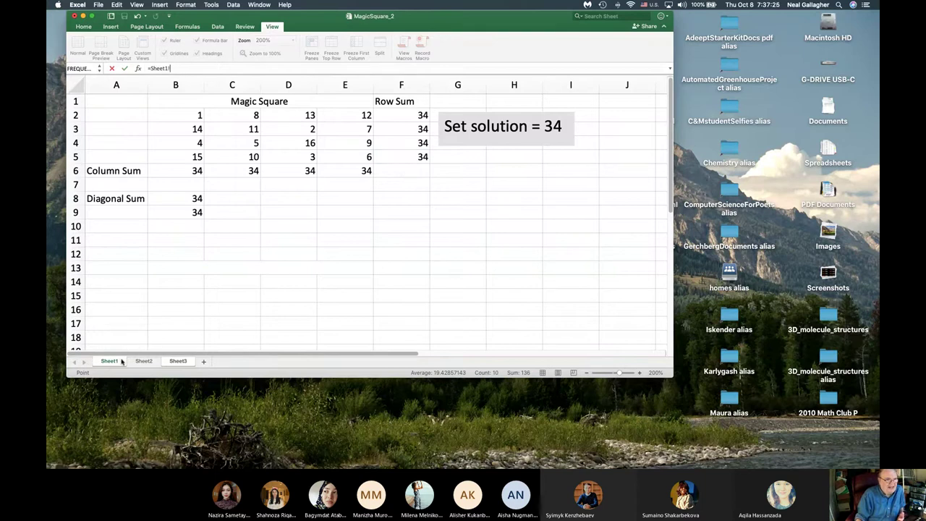
left_click(143, 361)
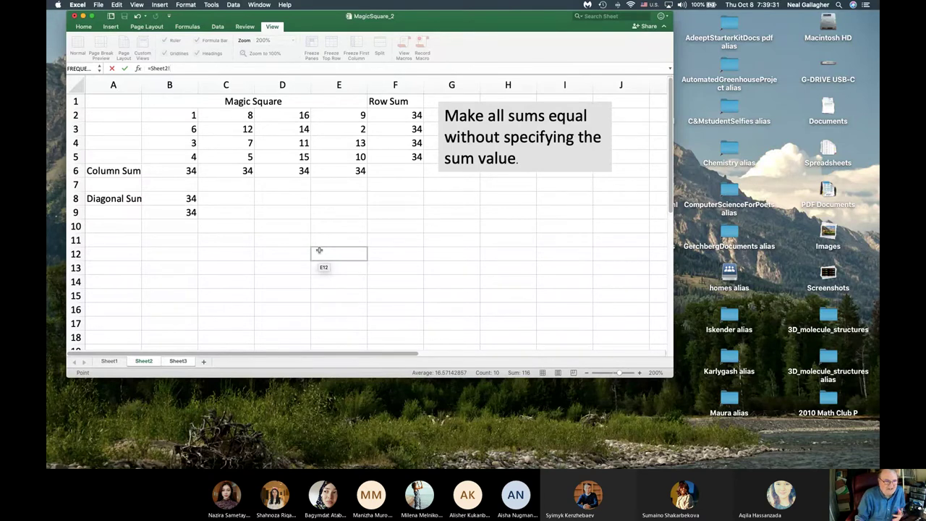
mouse_move(449, 463)
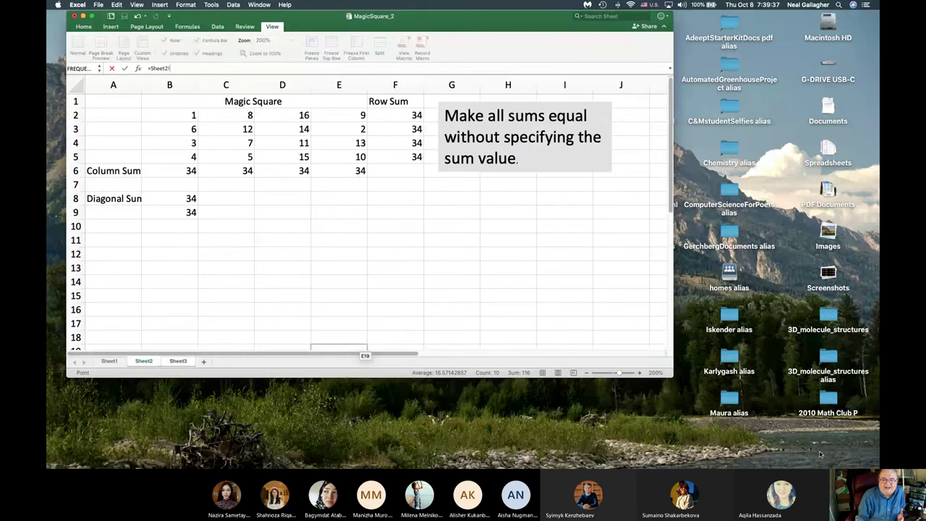
key("super+Tab")
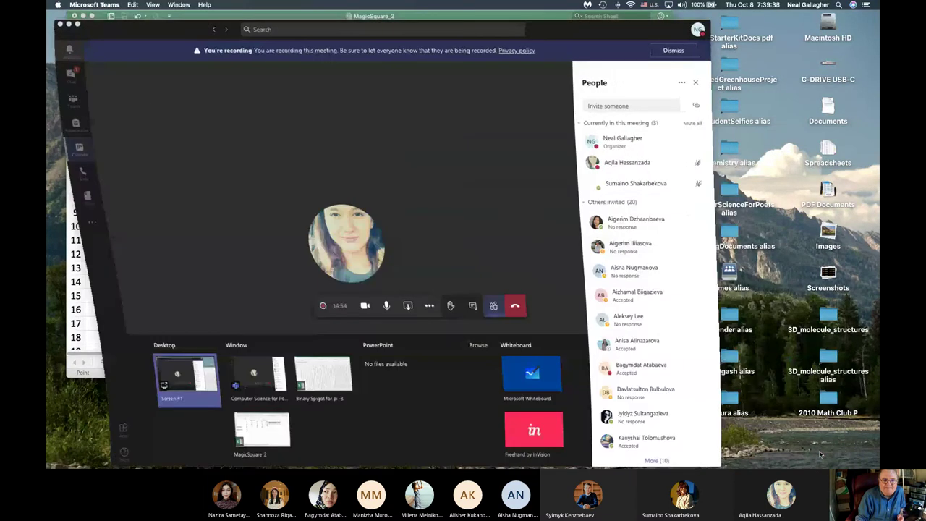